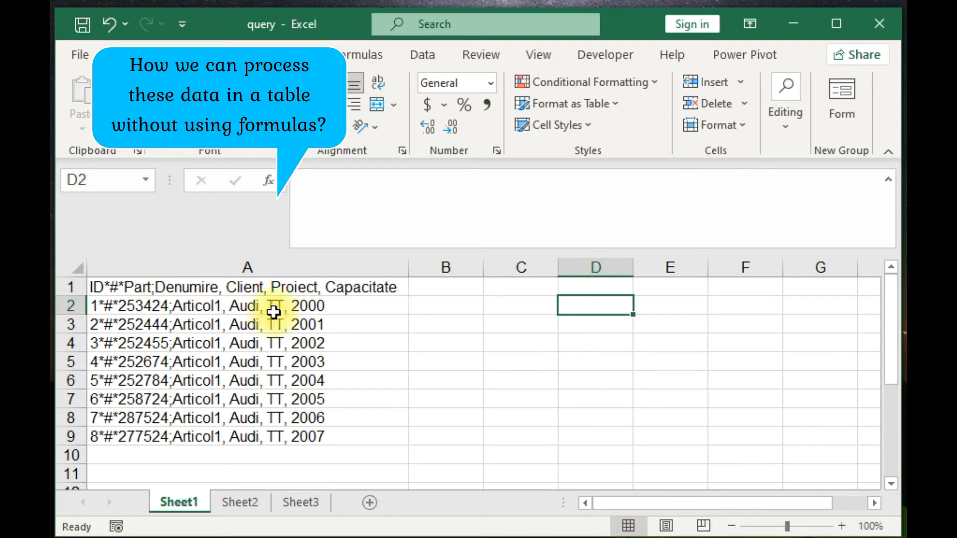
# Step: Load the range A1:A9 into Power Query as a table, leaving the headers option off
pyautogui.click(169, 324)
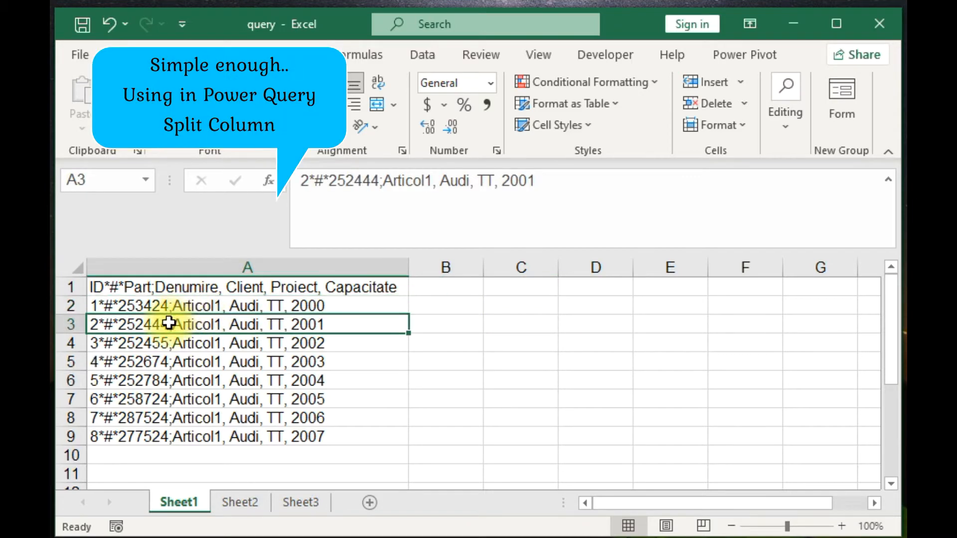
pyautogui.click(162, 303)
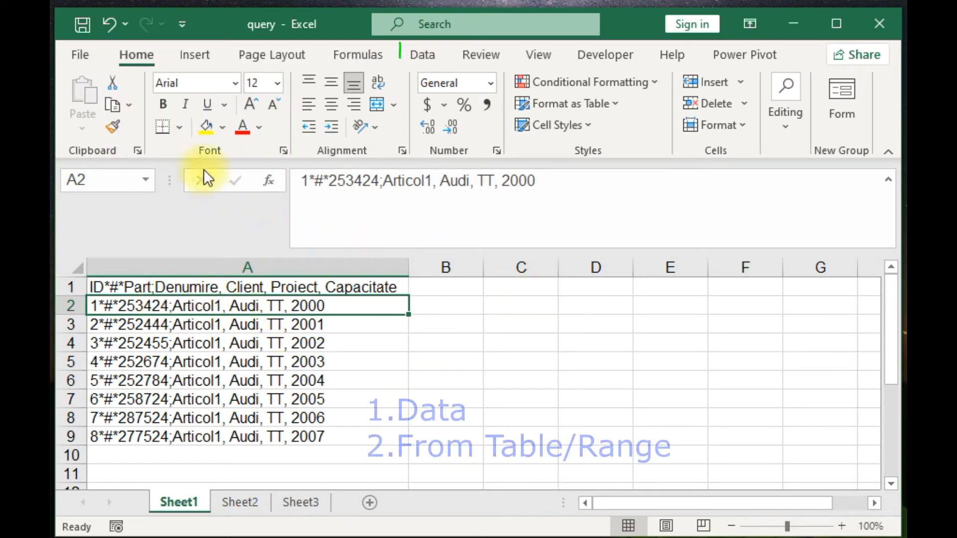
pyautogui.click(423, 56)
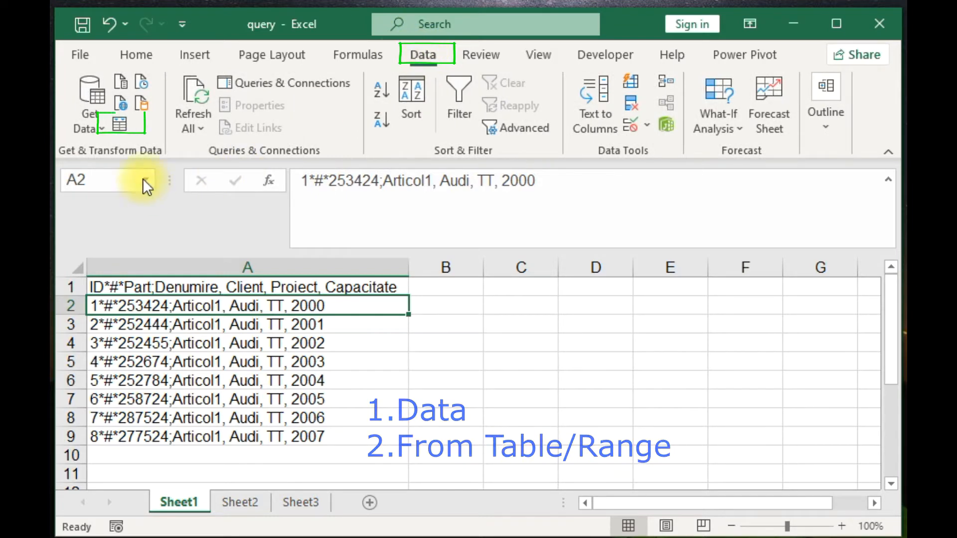
pyautogui.click(129, 126)
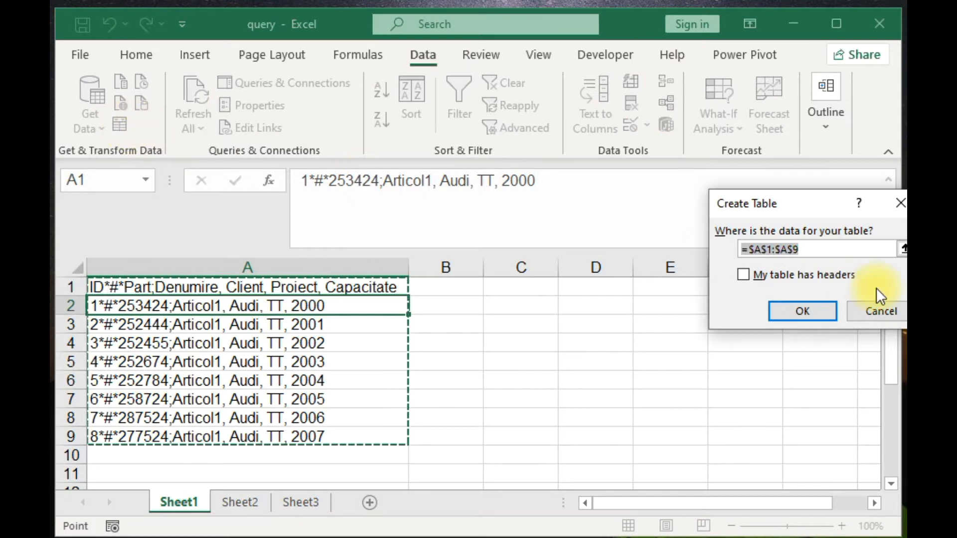
pyautogui.moveTo(818, 207); pyautogui.dragTo(689, 204)
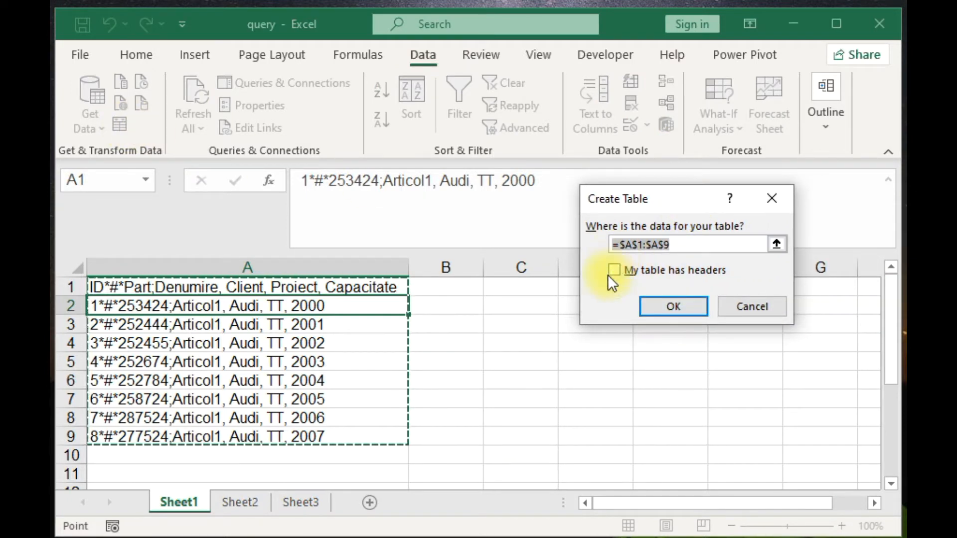
pyautogui.click(674, 308)
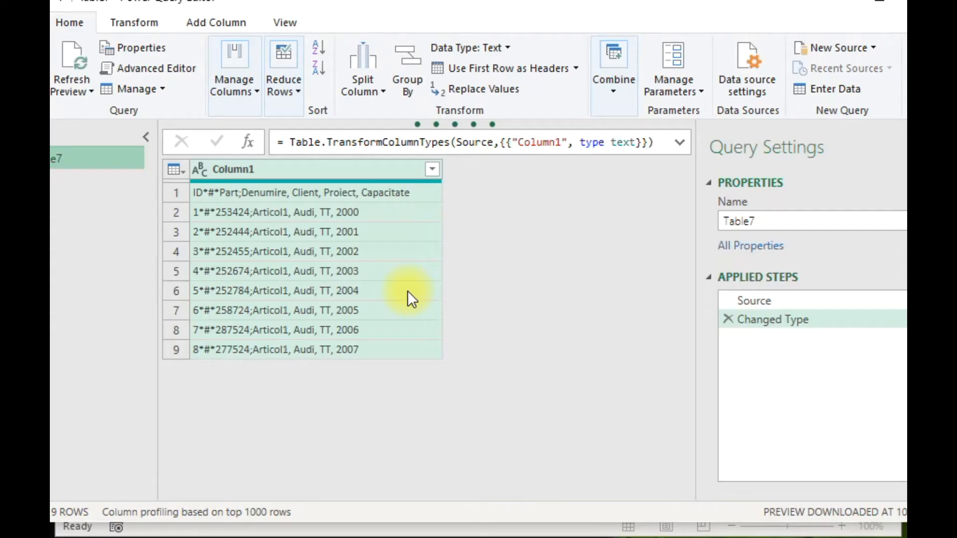
# Step: Split Column1 by the custom delimiter *#* at the left-most delimiter
pyautogui.click(368, 71)
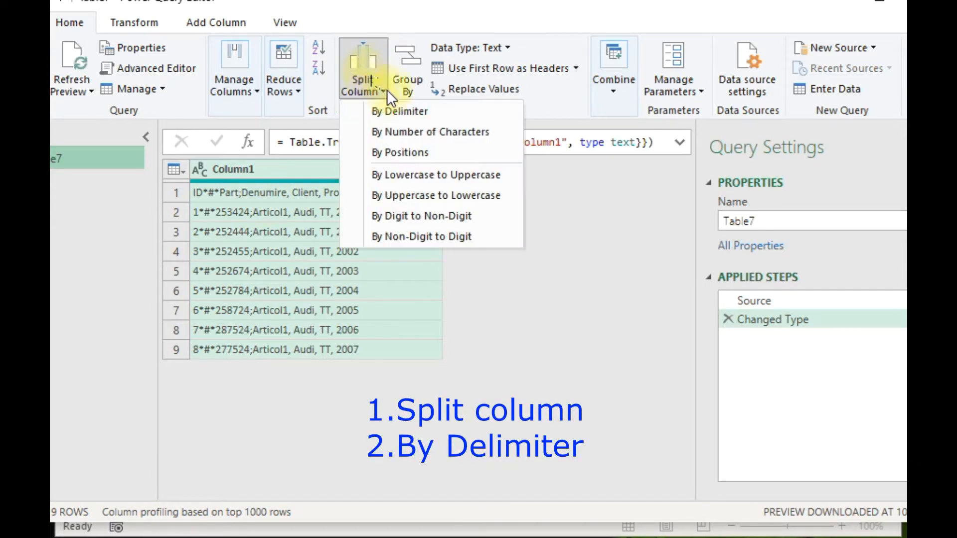
pyautogui.click(424, 109)
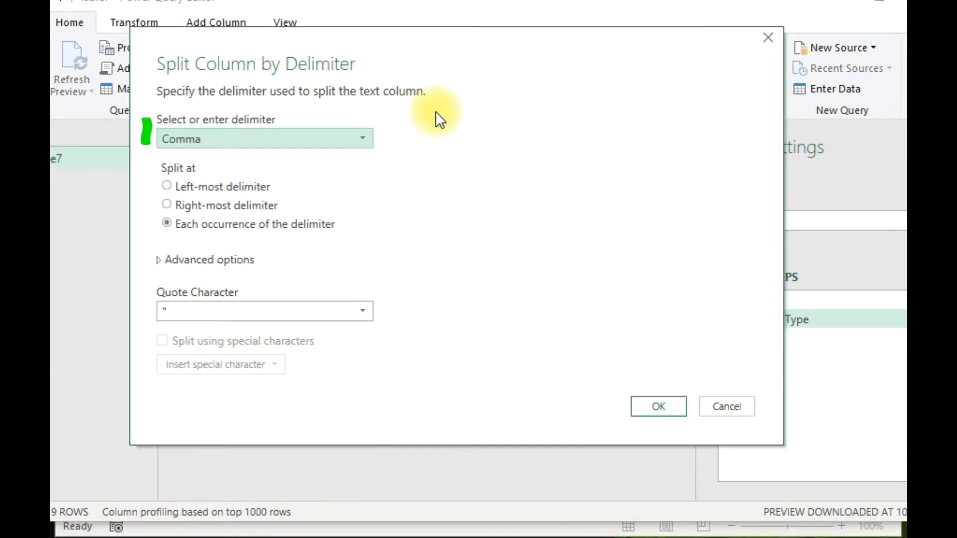
pyautogui.click(295, 139)
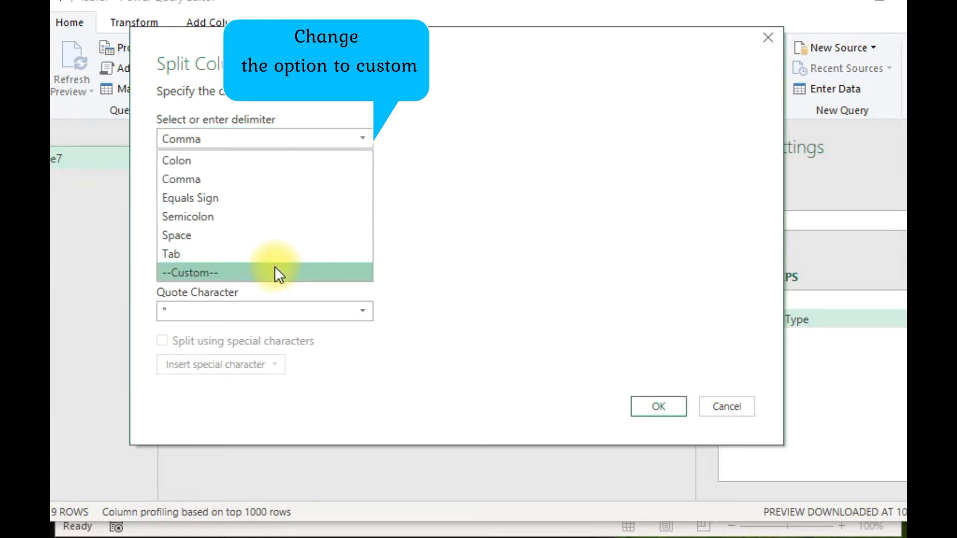
pyautogui.click(275, 273)
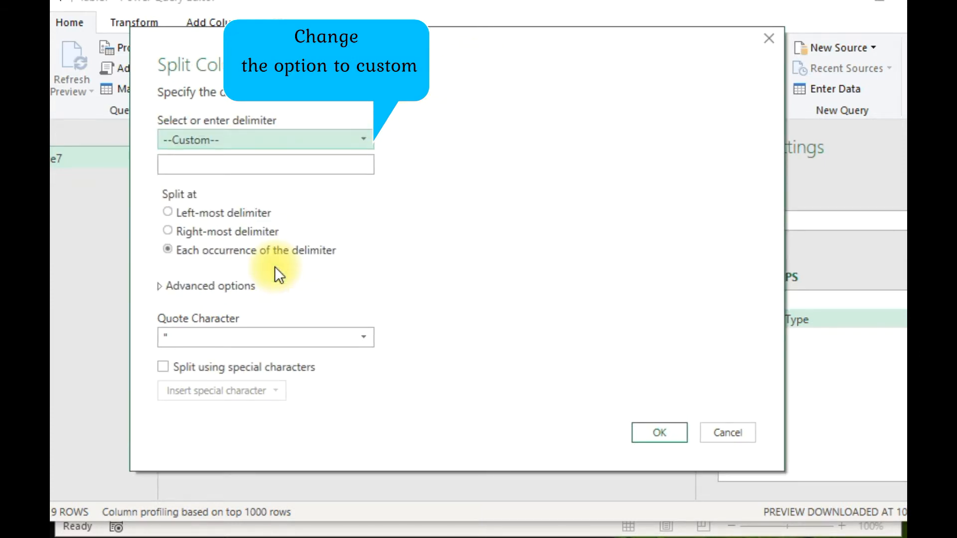
pyautogui.click(265, 162)
pyautogui.write('*#')
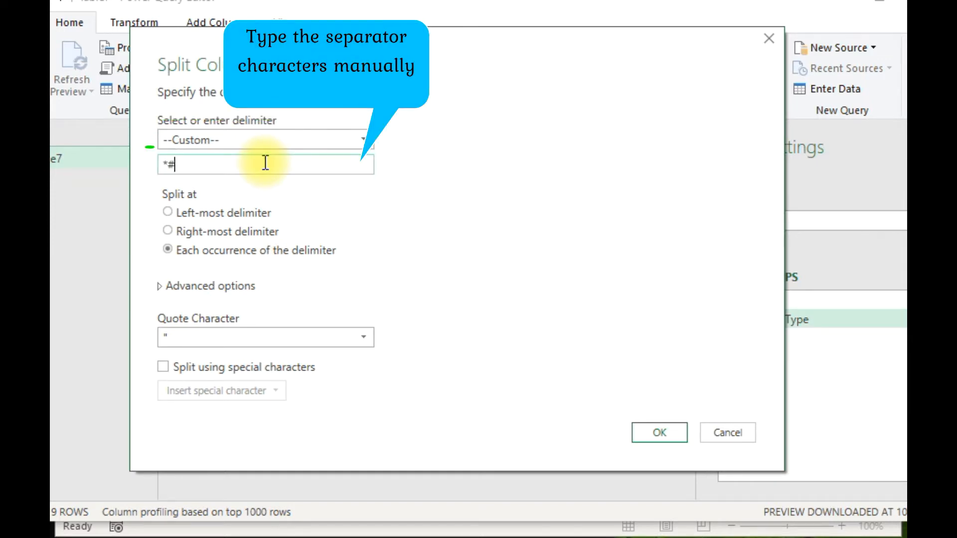
pyautogui.write('*')
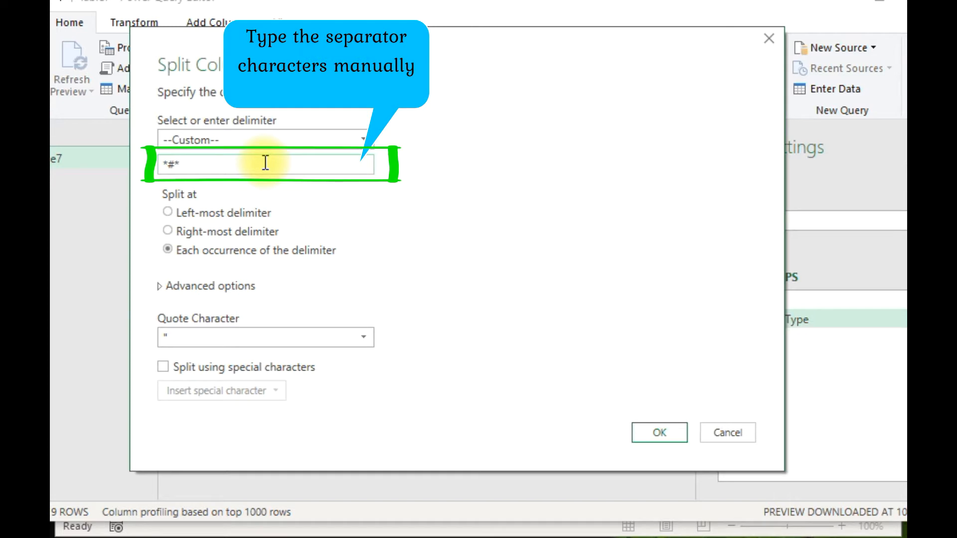
pyautogui.click(223, 213)
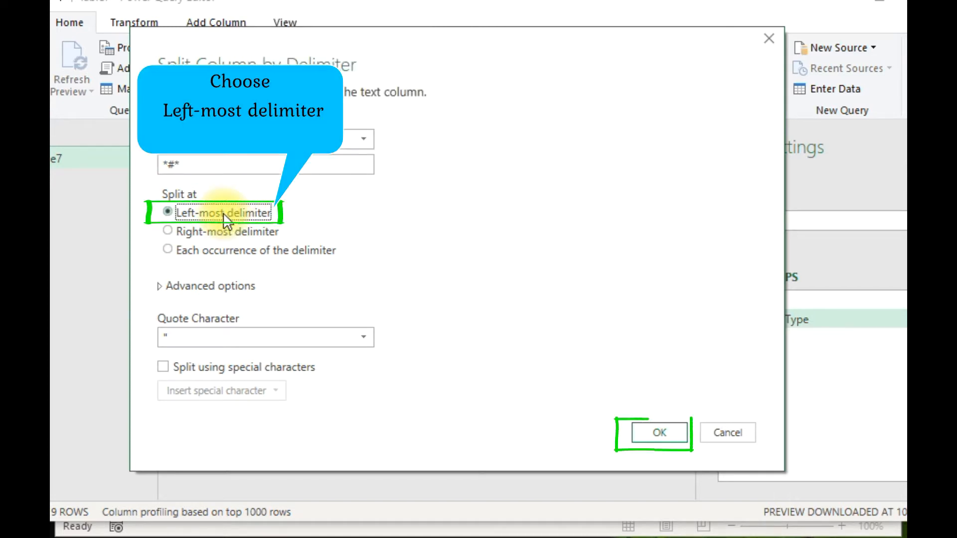
pyautogui.click(657, 432)
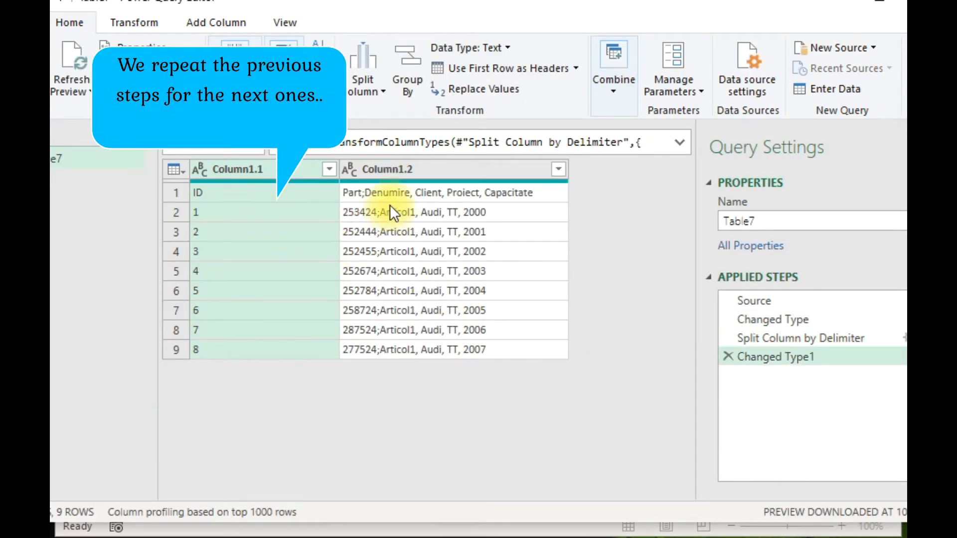
# Step: Split Column1.2 by the custom delimiter ; at the left-most delimiter
pyautogui.click(392, 169)
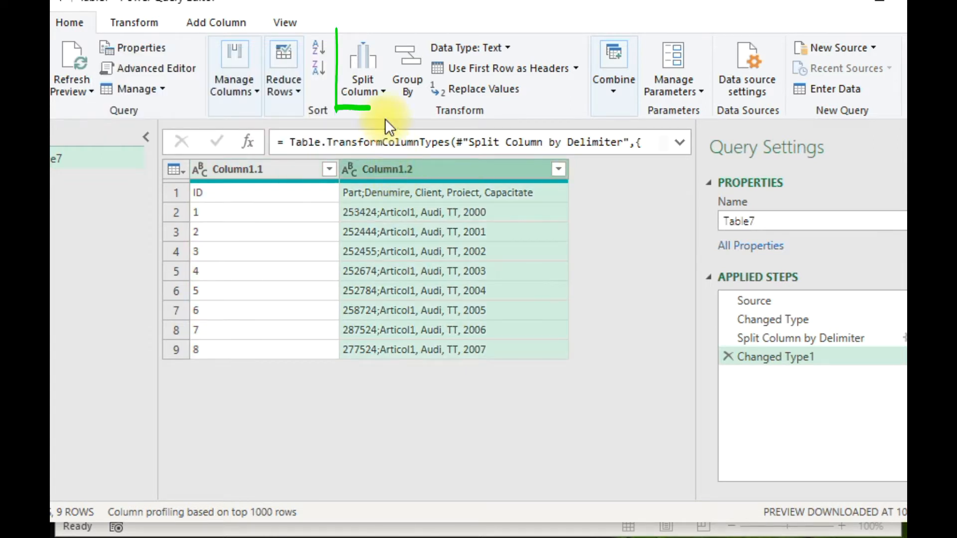
pyautogui.click(376, 75)
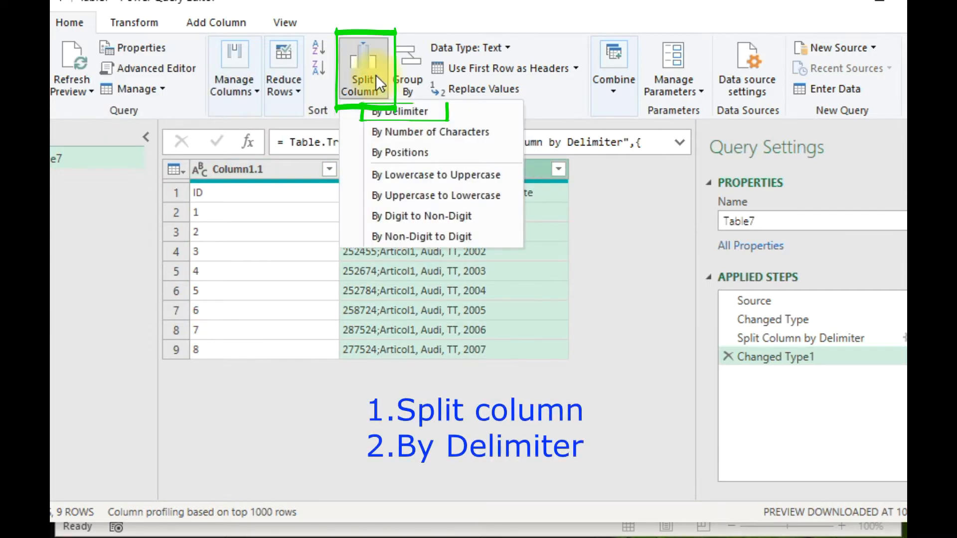
pyautogui.click(424, 108)
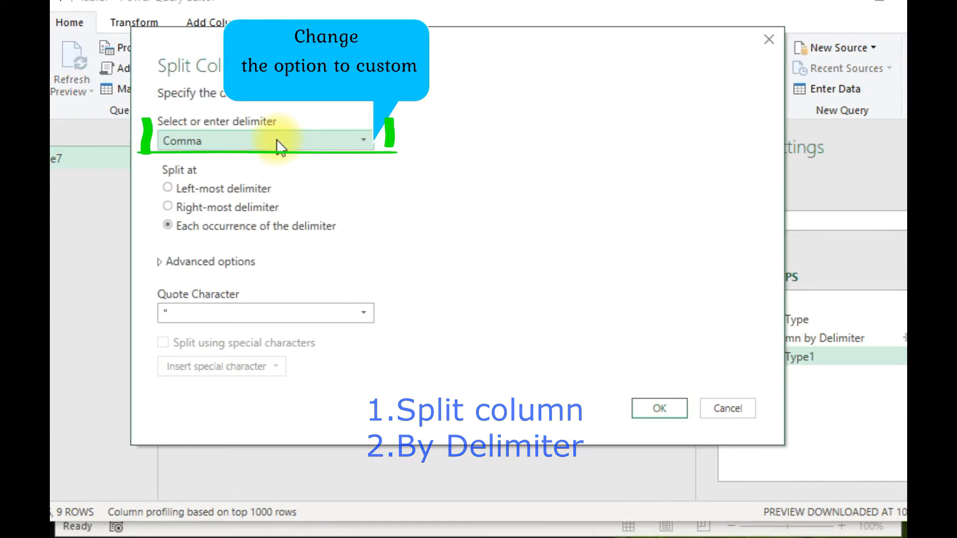
pyautogui.click(277, 139)
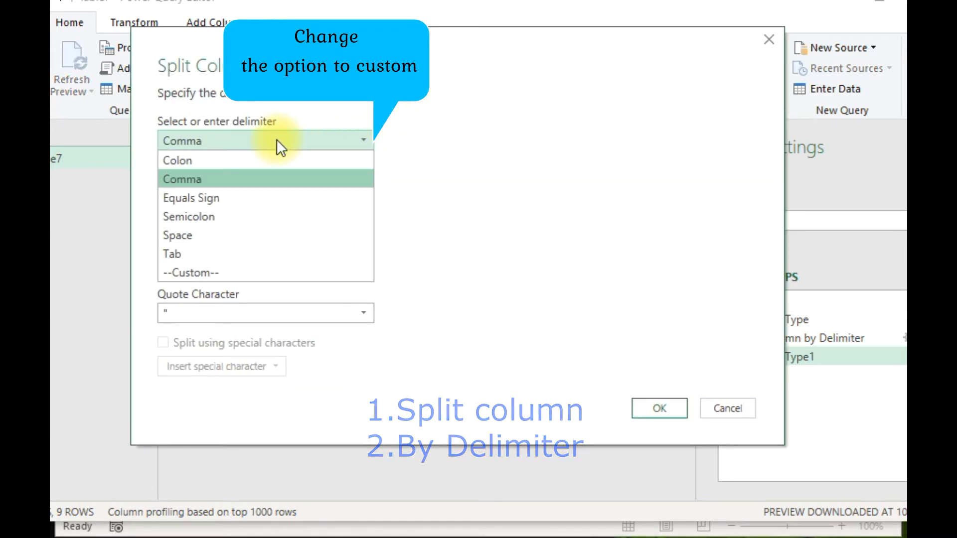
pyautogui.click(259, 273)
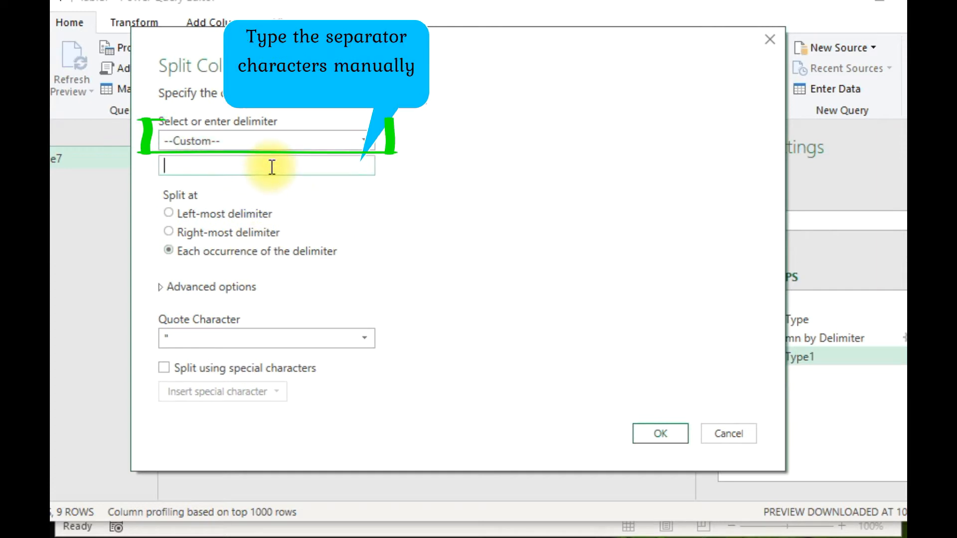
pyautogui.write(';')
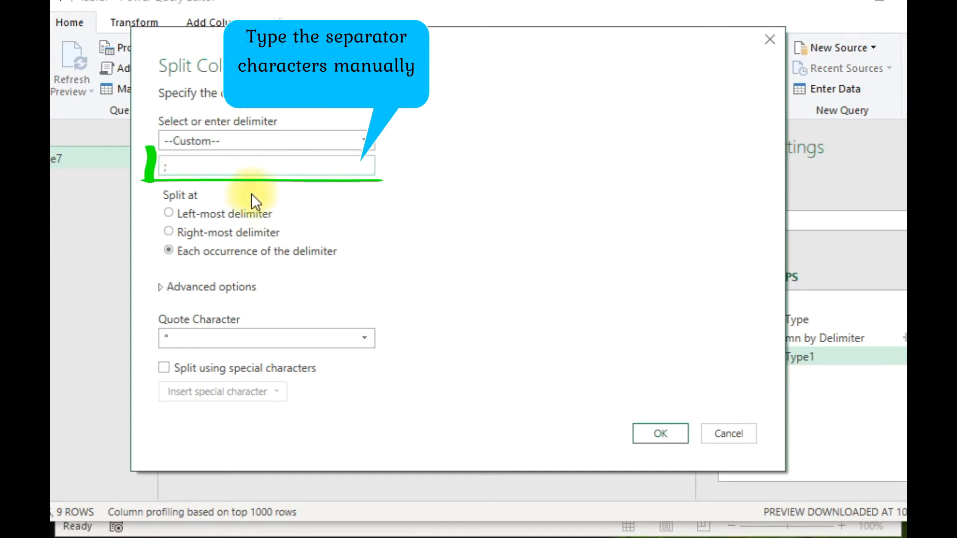
pyautogui.click(244, 211)
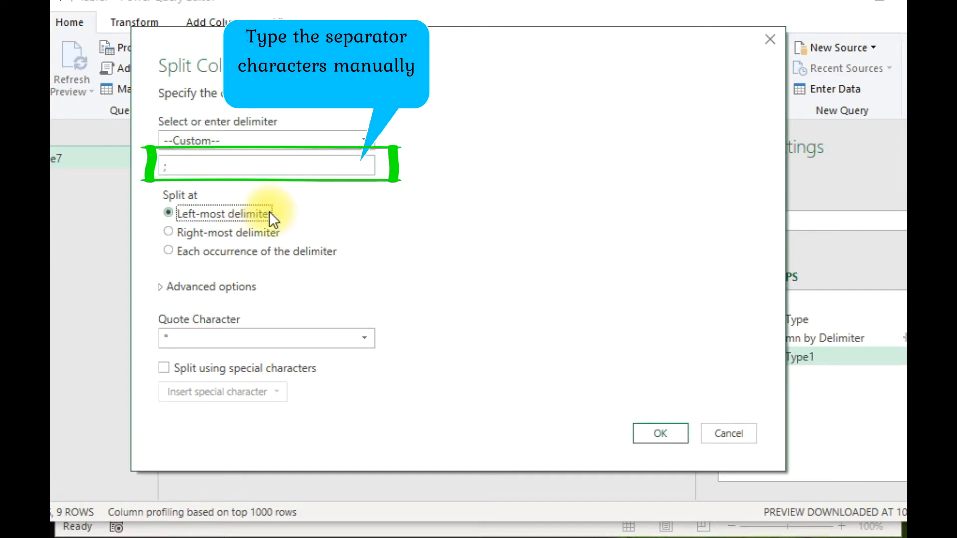
pyautogui.click(661, 433)
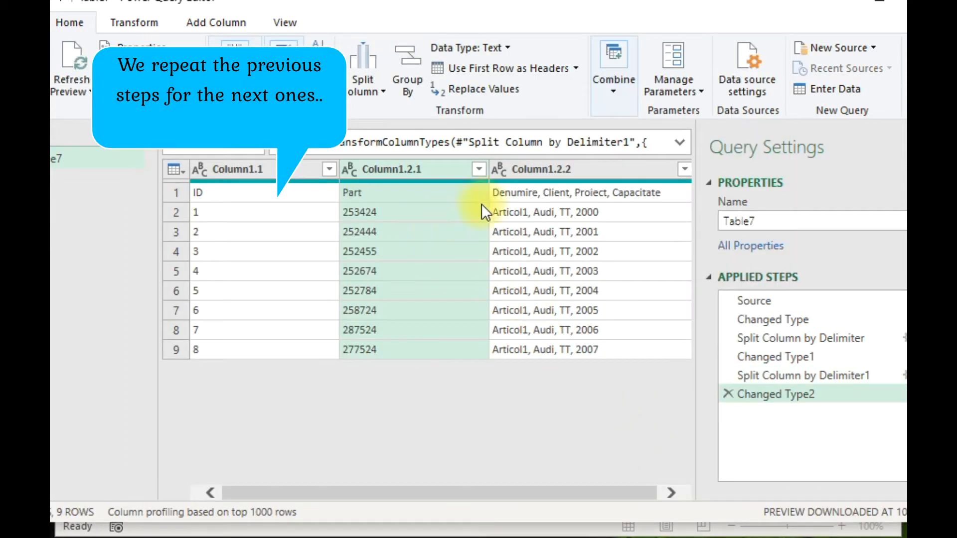
# Step: Split Column1.2.2 by comma at each occurrence of the delimiter
pyautogui.click(410, 220)
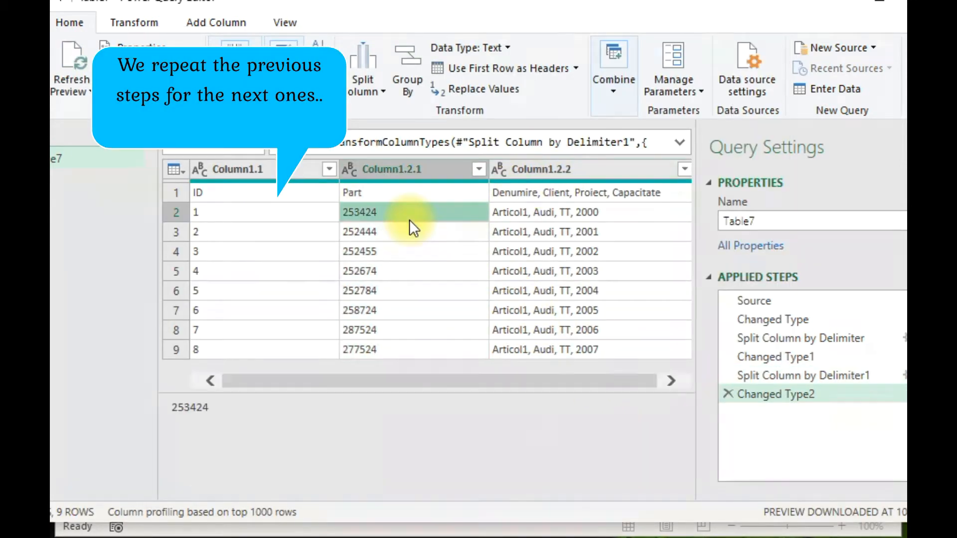
pyautogui.click(560, 168)
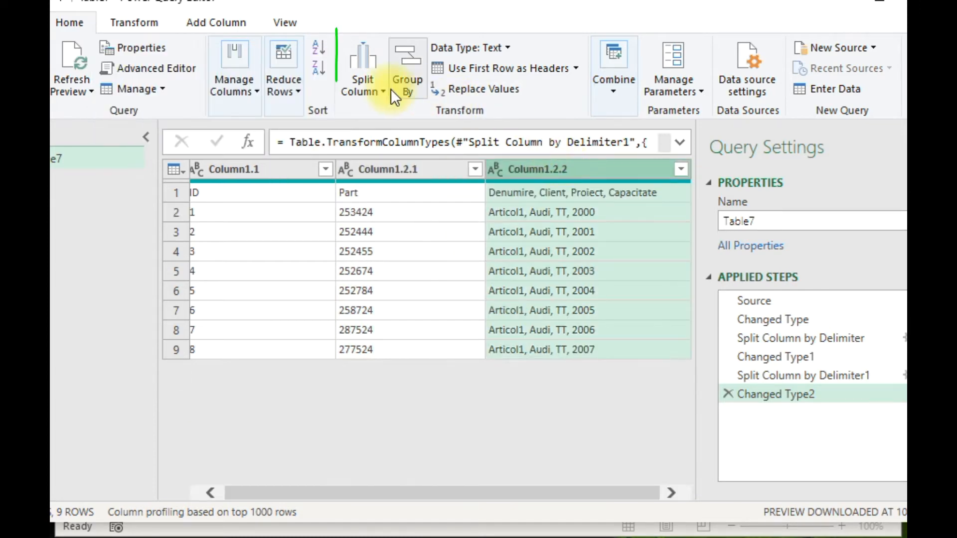
pyautogui.click(373, 84)
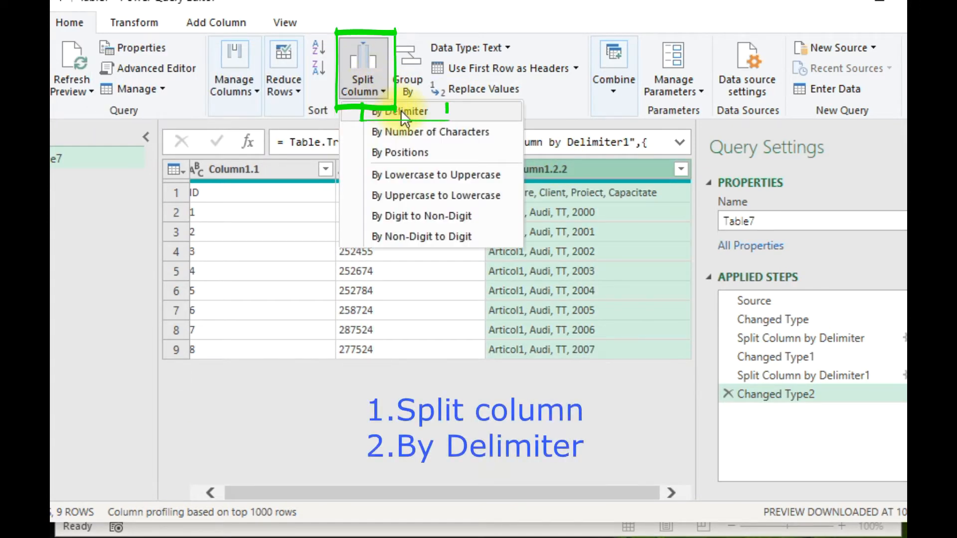
pyautogui.click(402, 116)
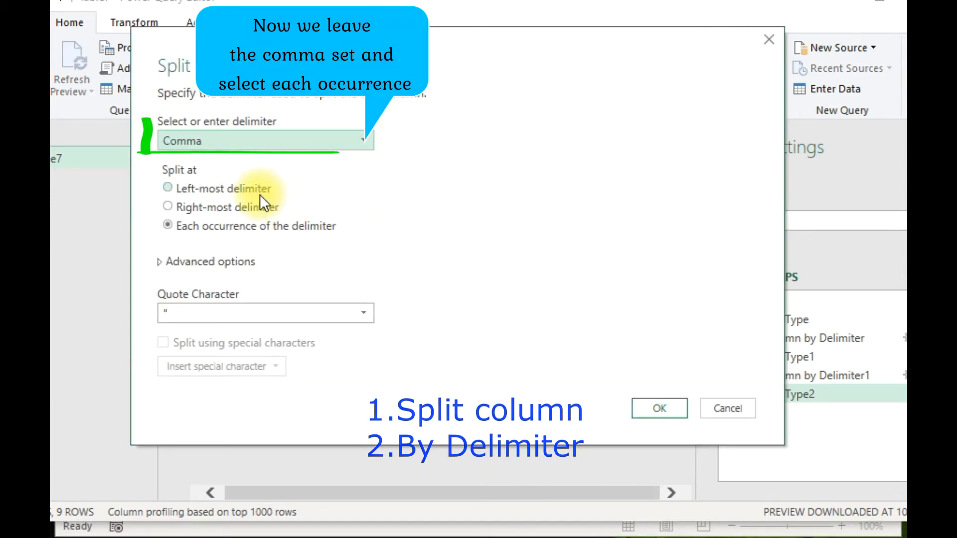
pyautogui.click(263, 232)
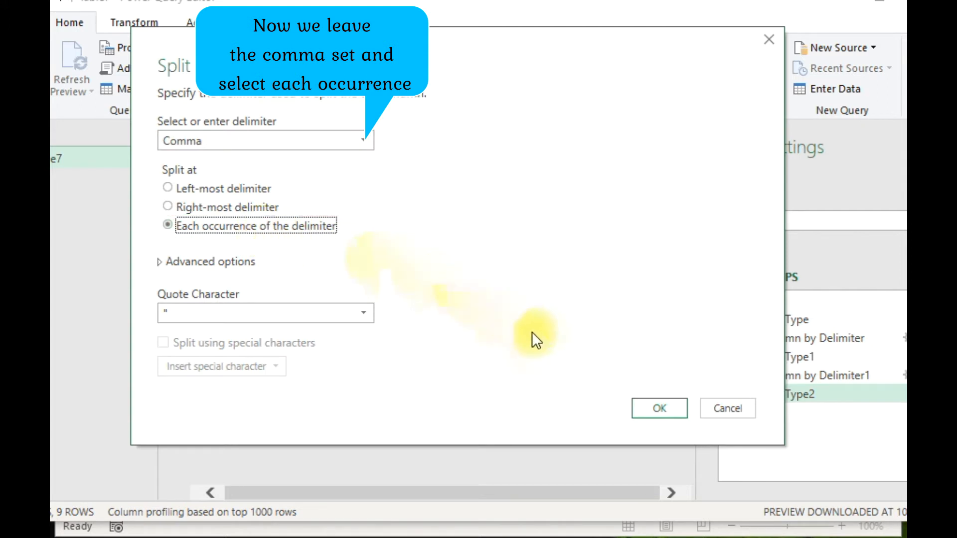
pyautogui.click(666, 408)
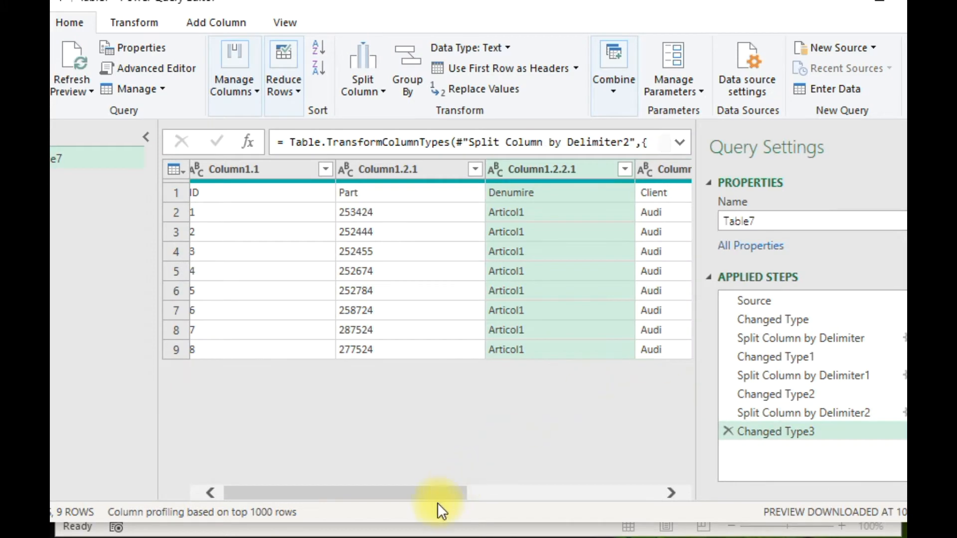
# Step: Promote the first row of the split table to column headers
pyautogui.moveTo(438, 491); pyautogui.dragTo(502, 494)
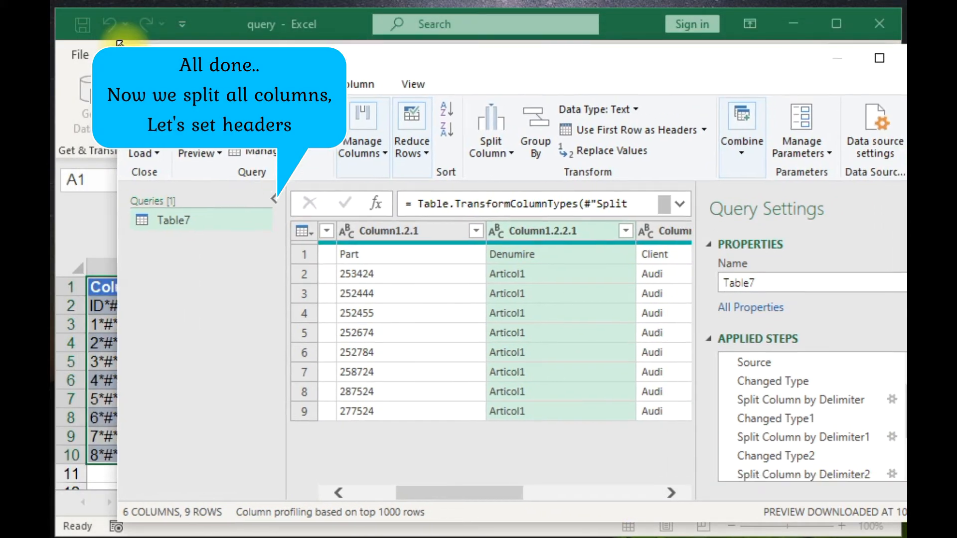
pyautogui.moveTo(119, 43); pyautogui.dragTo(66, 21)
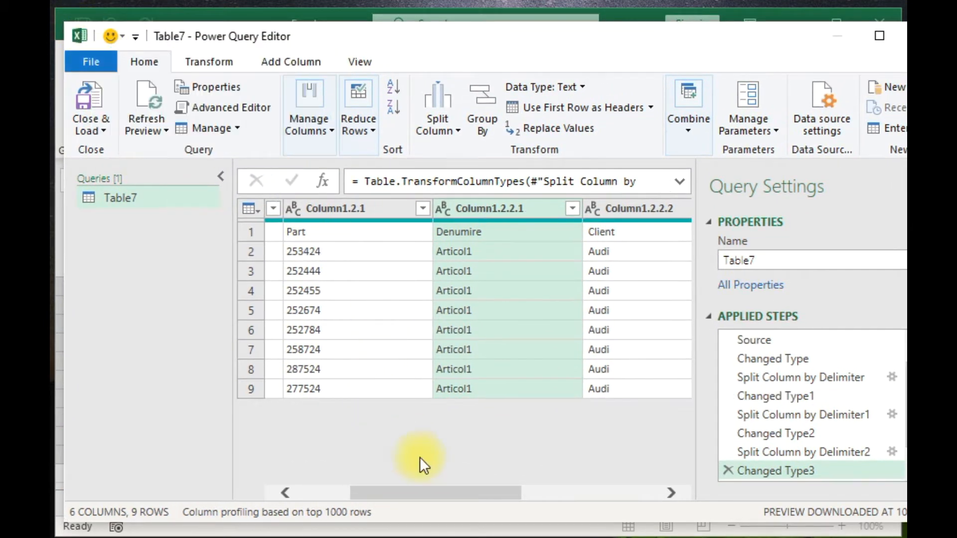
pyautogui.moveTo(433, 493); pyautogui.dragTo(320, 487)
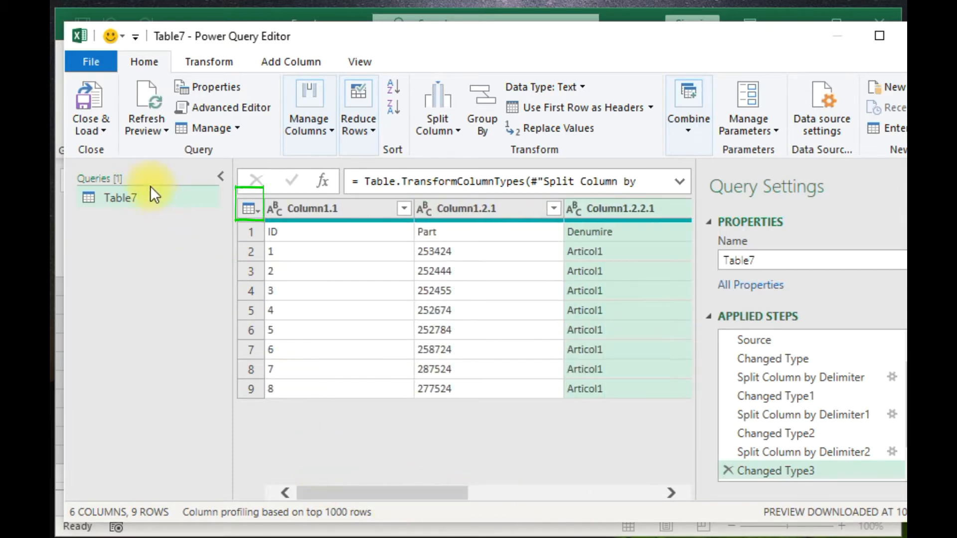
pyautogui.click(249, 209)
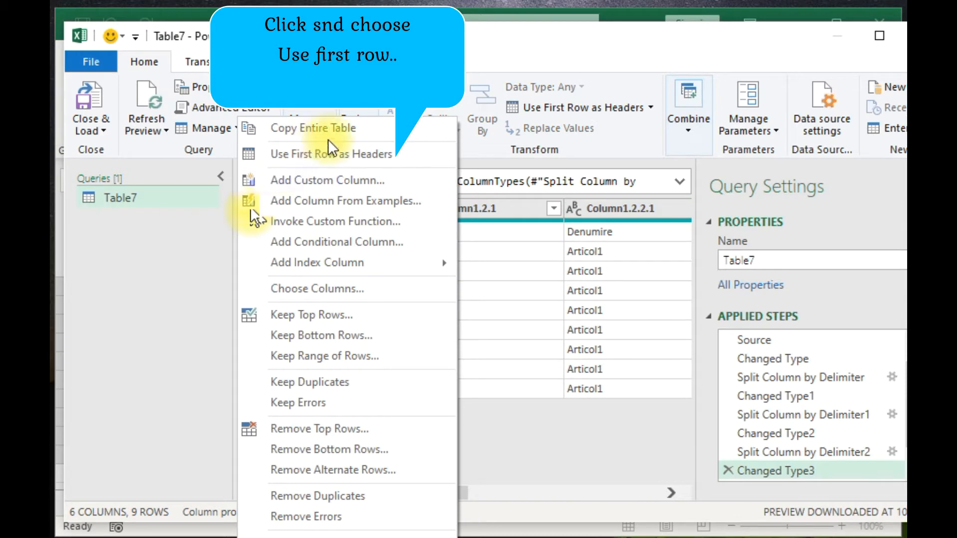
pyautogui.click(367, 160)
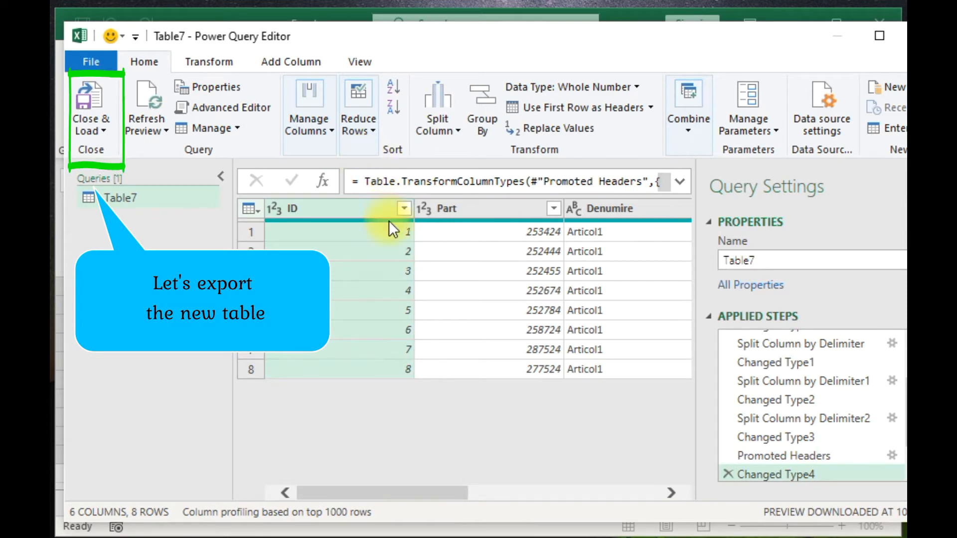
# Step: Close the query editor and load the transformed table into a new worksheet, then select cell C4
pyautogui.click(104, 132)
pyautogui.click(136, 150)
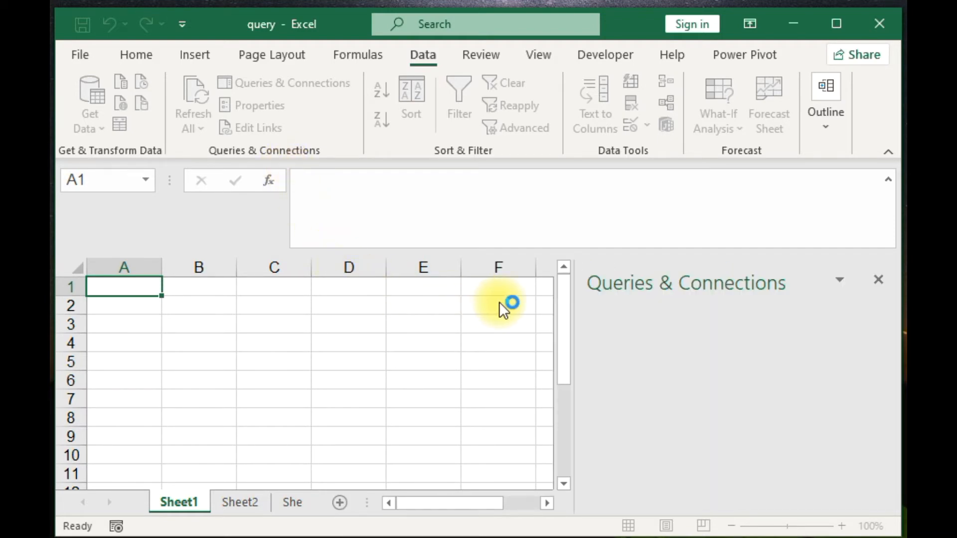
pyautogui.click(239, 342)
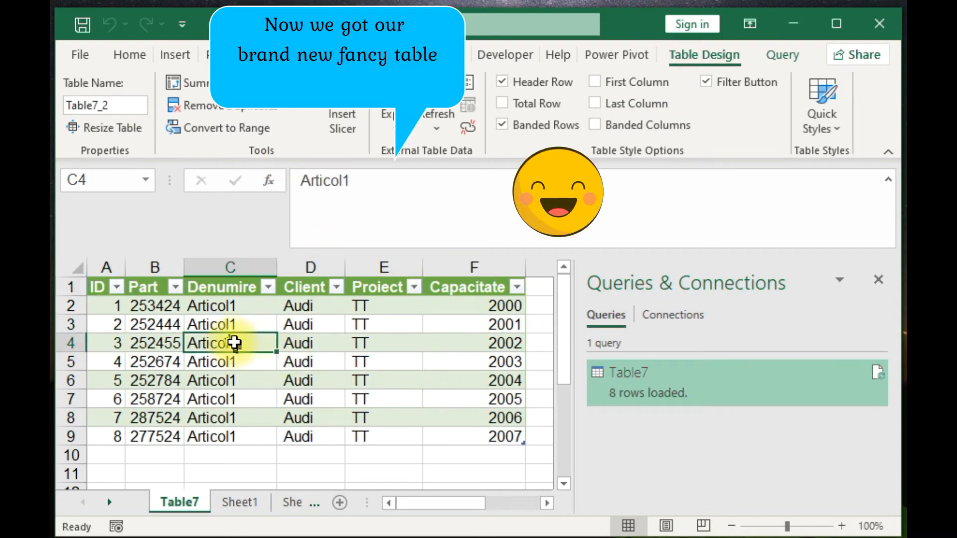
# Step: Examine the cells of the newly loaded table and compare them with the original single-column data on Sheet1
pyautogui.moveTo(430, 509)
pyautogui.mouseDown()
pyautogui.moveTo(481, 511)
pyautogui.moveTo(432, 514)
pyautogui.mouseUp()
pyautogui.click(203, 362)
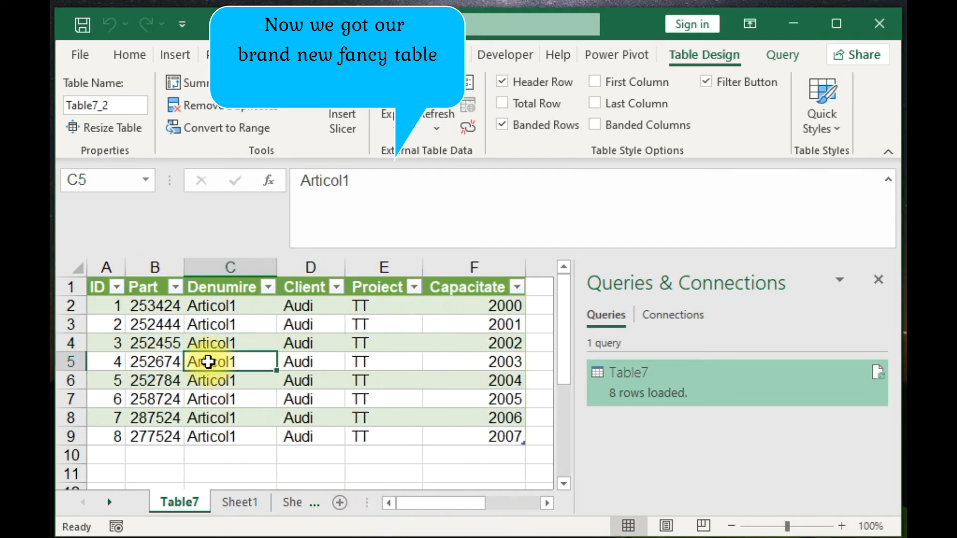
pyautogui.click(139, 342)
pyautogui.click(229, 325)
pyautogui.click(386, 322)
pyautogui.click(474, 325)
pyautogui.click(254, 501)
pyautogui.click(193, 343)
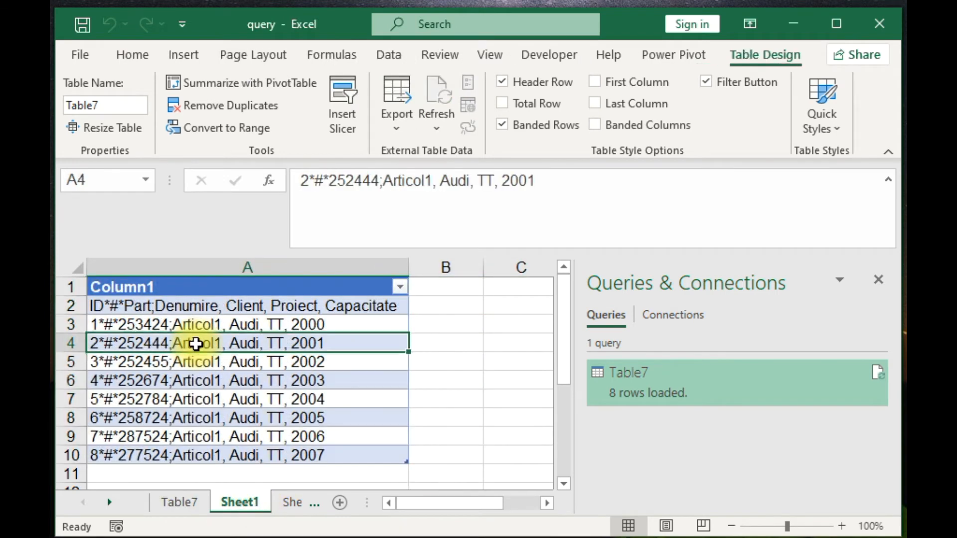
pyautogui.click(179, 501)
pyautogui.click(169, 362)
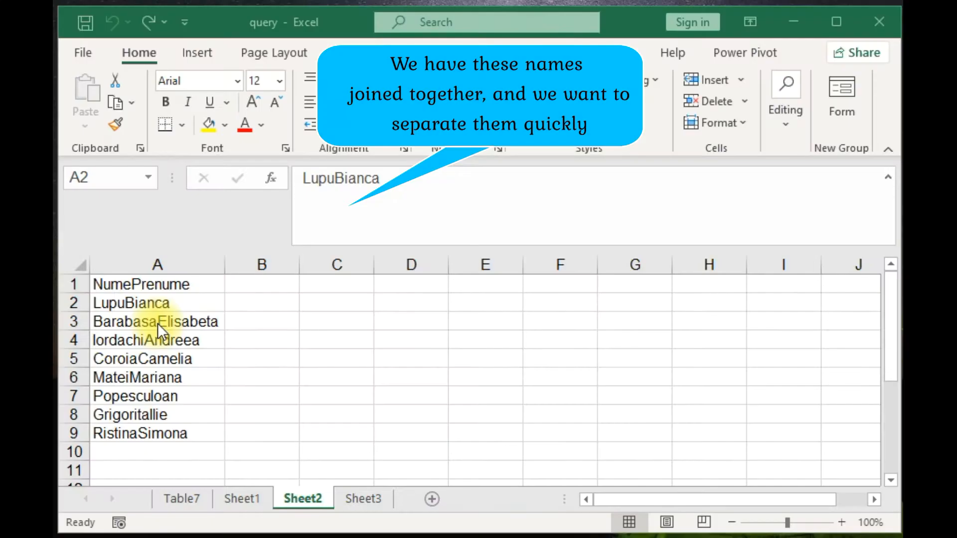
# Step: Create a table without headers from the joined names in A1:A9 on Sheet2 and open it in Power Query
pyautogui.click(152, 308)
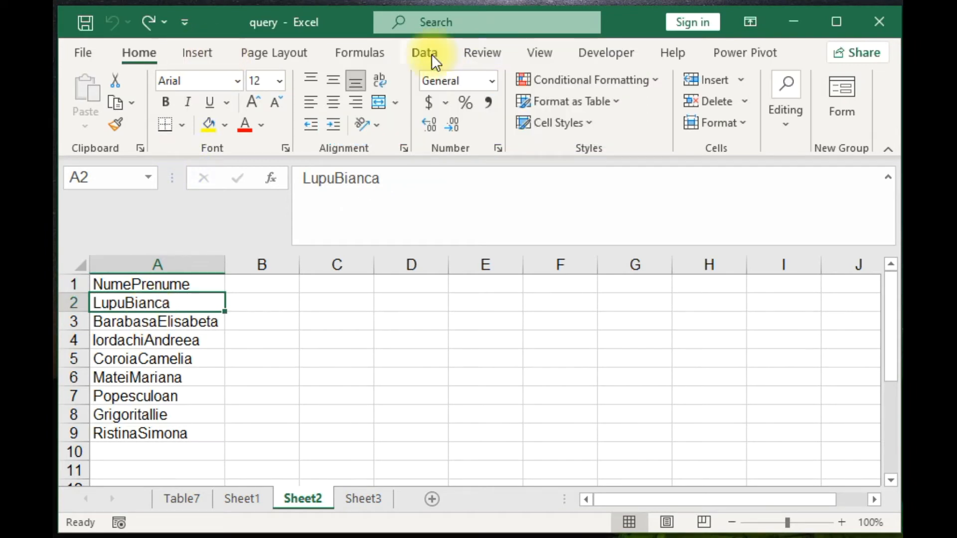
pyautogui.click(429, 54)
pyautogui.hotkey('ctrl', 't')
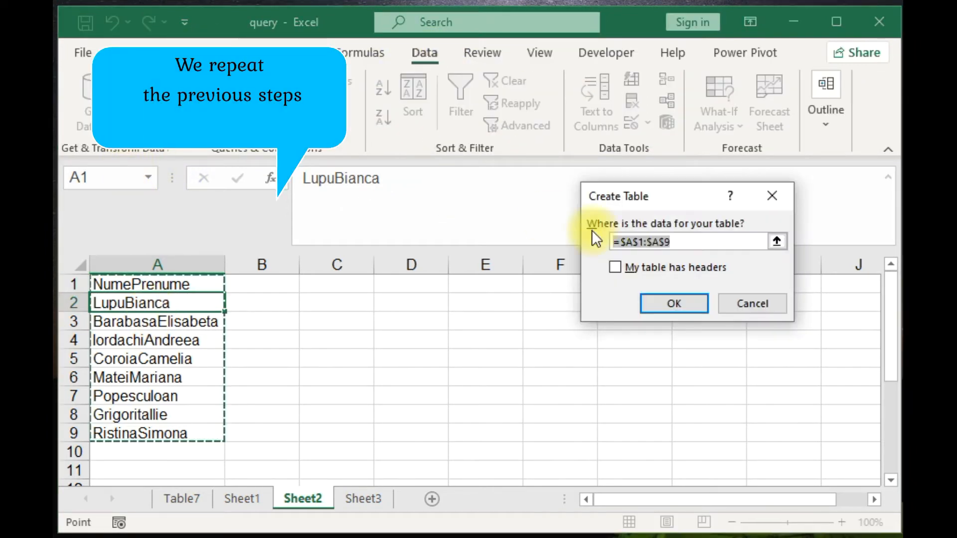
pyautogui.click(673, 303)
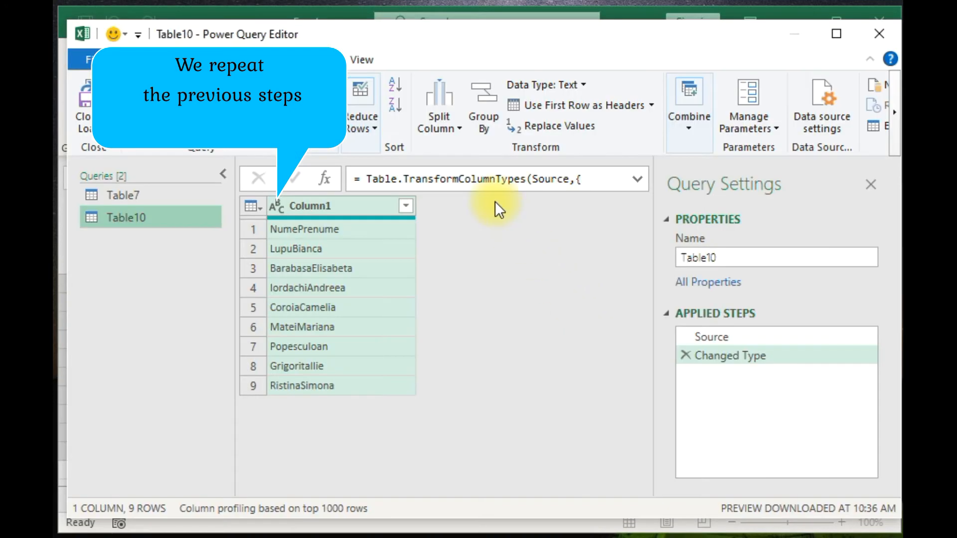
# Step: Split Column1 by lowercase to uppercase and promote the first row to column headers
pyautogui.click(440, 124)
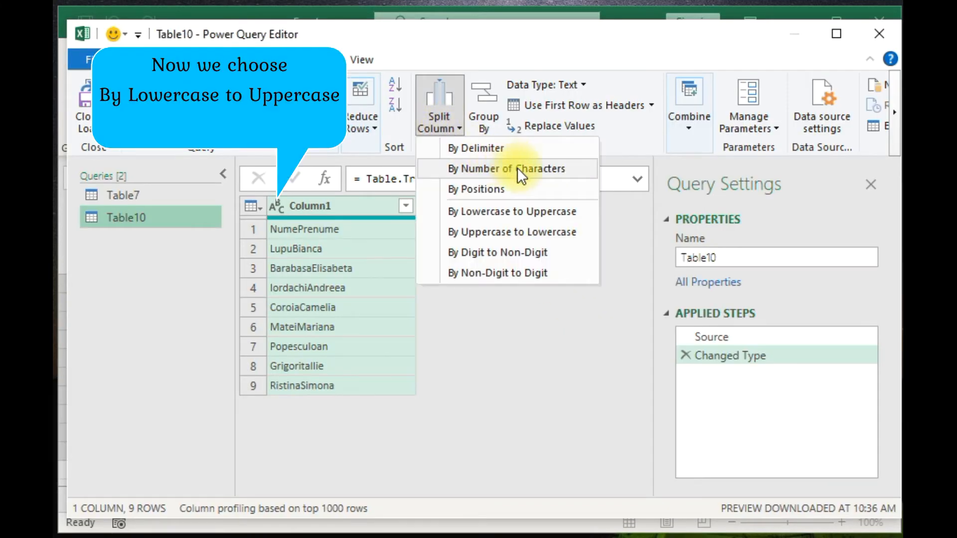
pyautogui.click(549, 211)
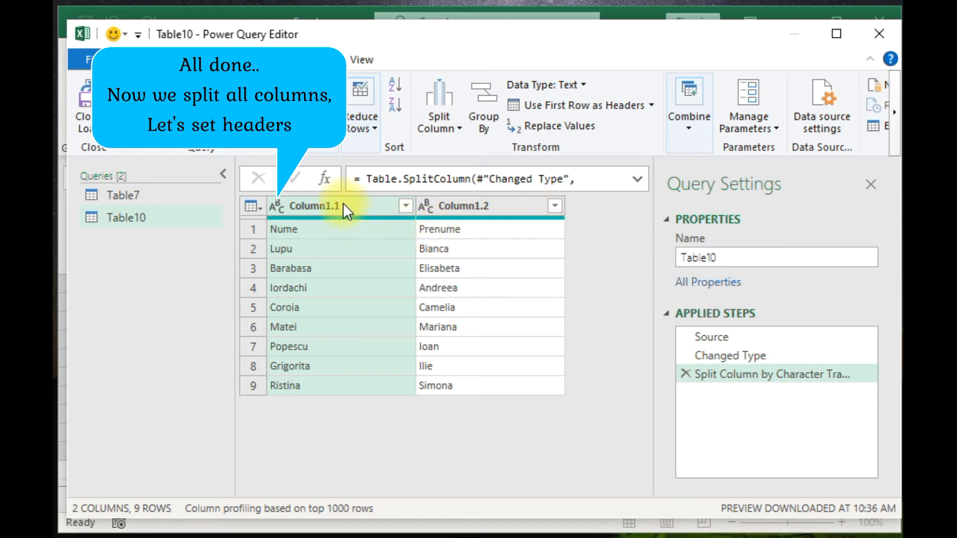
pyautogui.click(338, 247)
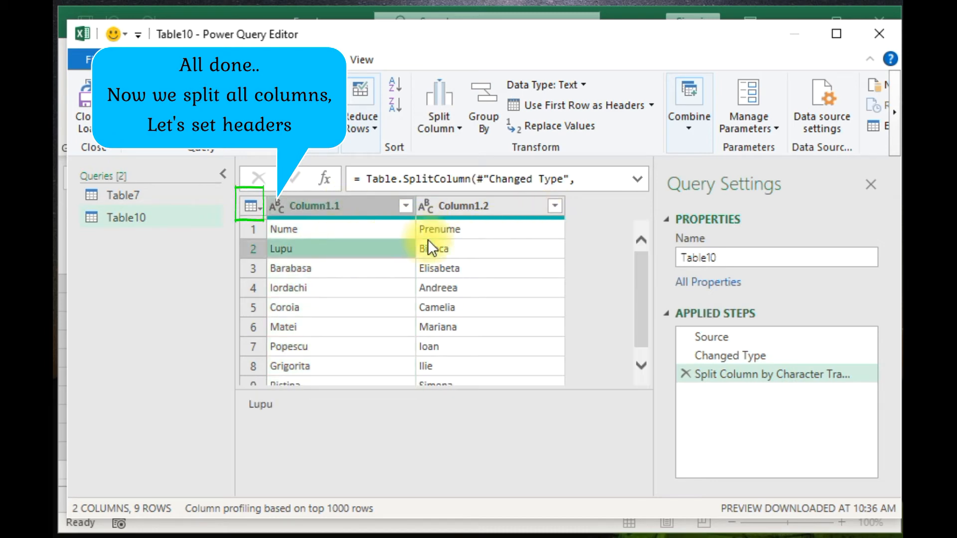
pyautogui.click(470, 230)
pyautogui.click(251, 206)
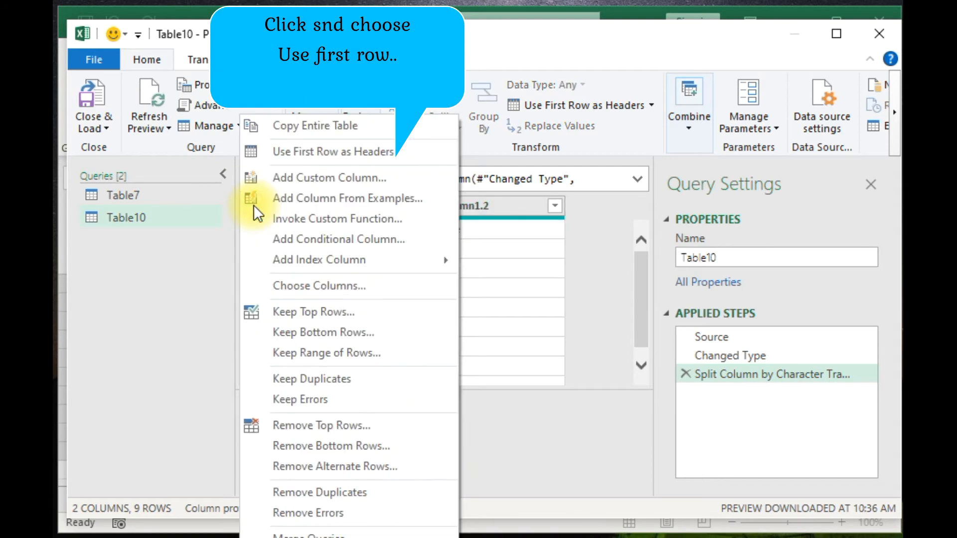
pyautogui.click(331, 150)
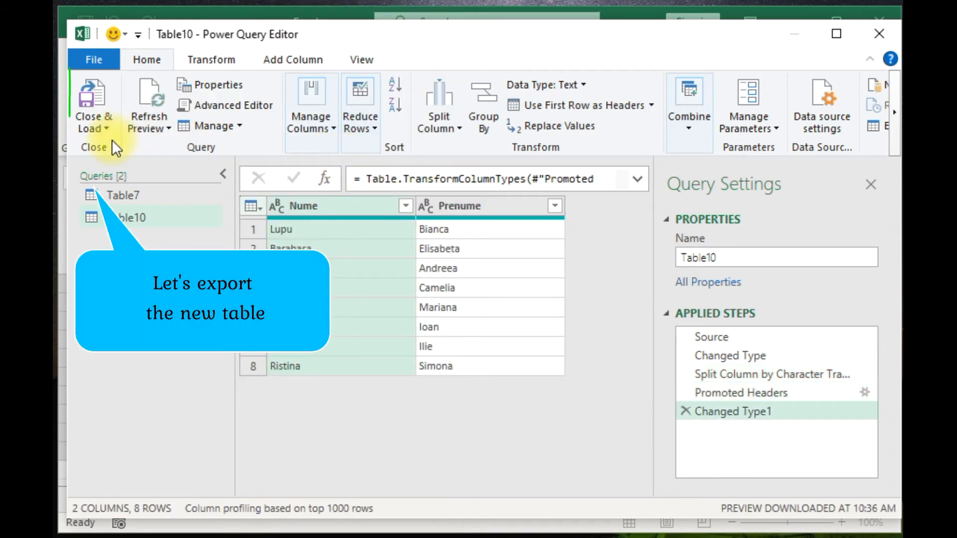
# Step: Load the split names as a table into a new worksheet and check the Nume and Prenume columns
pyautogui.click(109, 131)
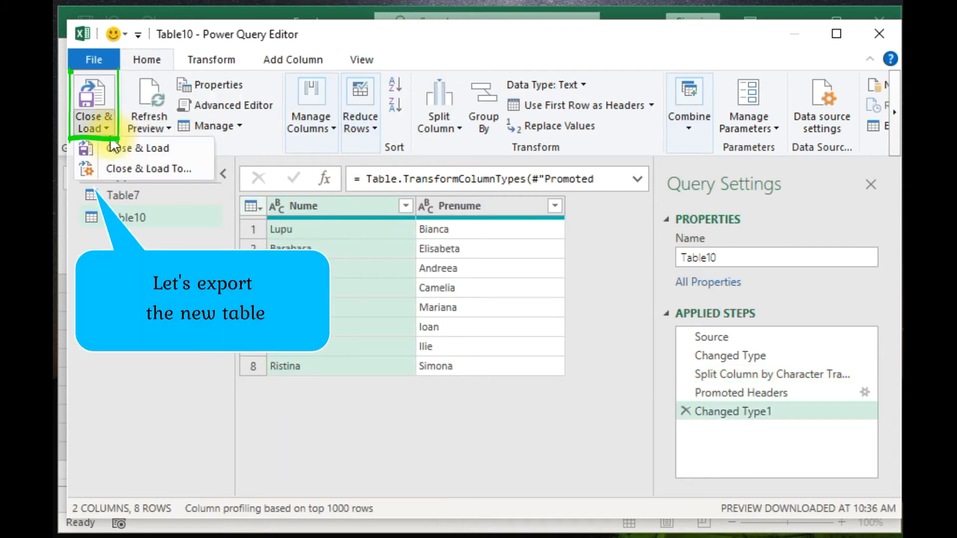
pyautogui.click(179, 170)
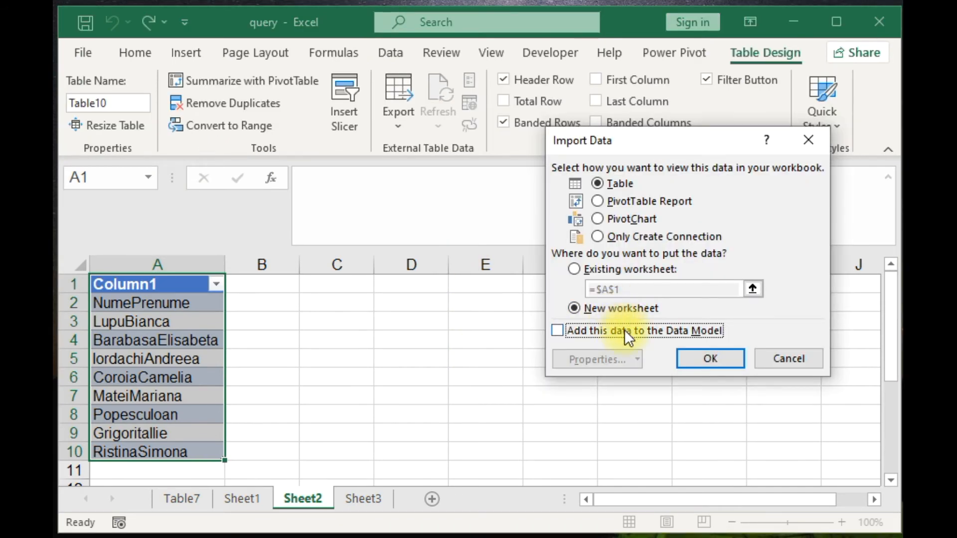
pyautogui.click(714, 354)
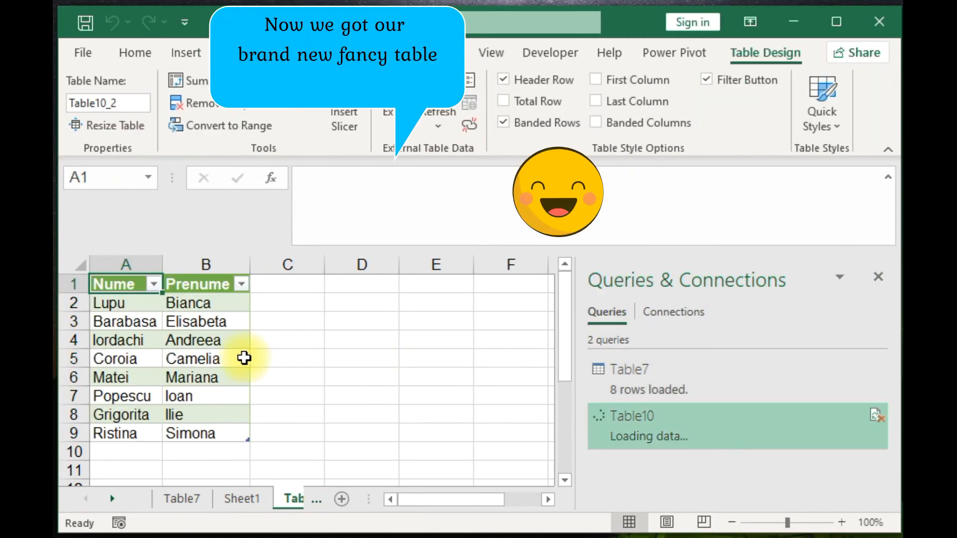
pyautogui.click(174, 339)
pyautogui.click(140, 320)
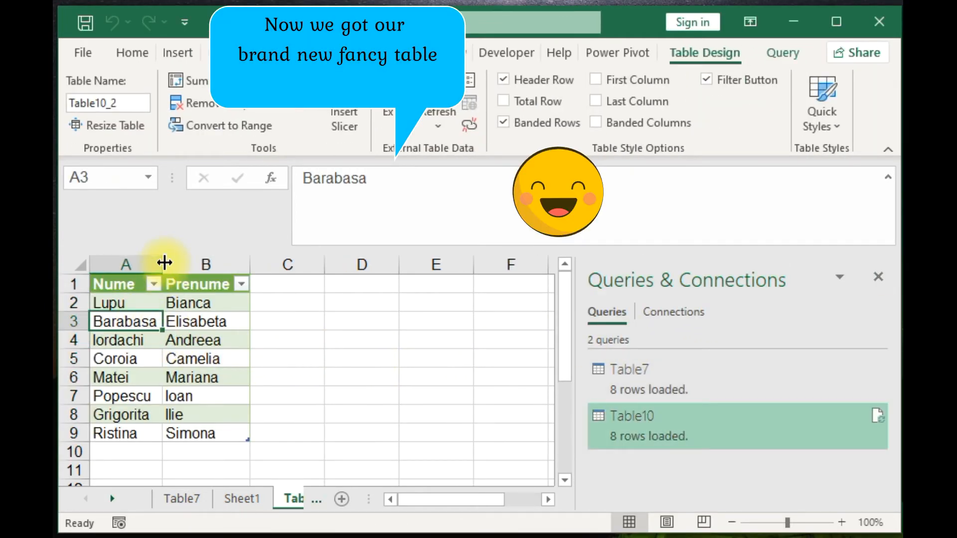
pyautogui.click(205, 319)
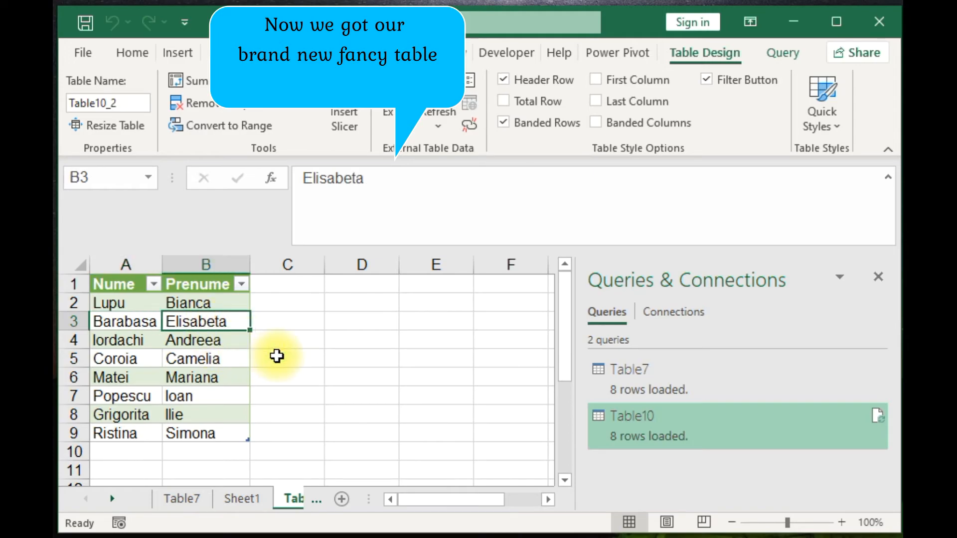
pyautogui.moveTo(97, 359); pyautogui.dragTo(166, 357)
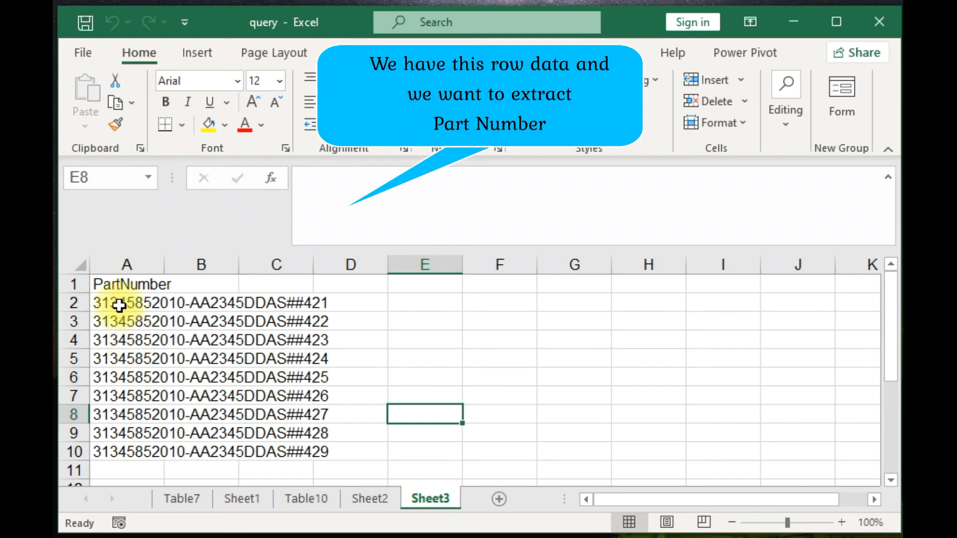
# Step: Create a table without headers from the PartNumber data in A1:A10 on Sheet3 and open it in Power Query
pyautogui.click(119, 306)
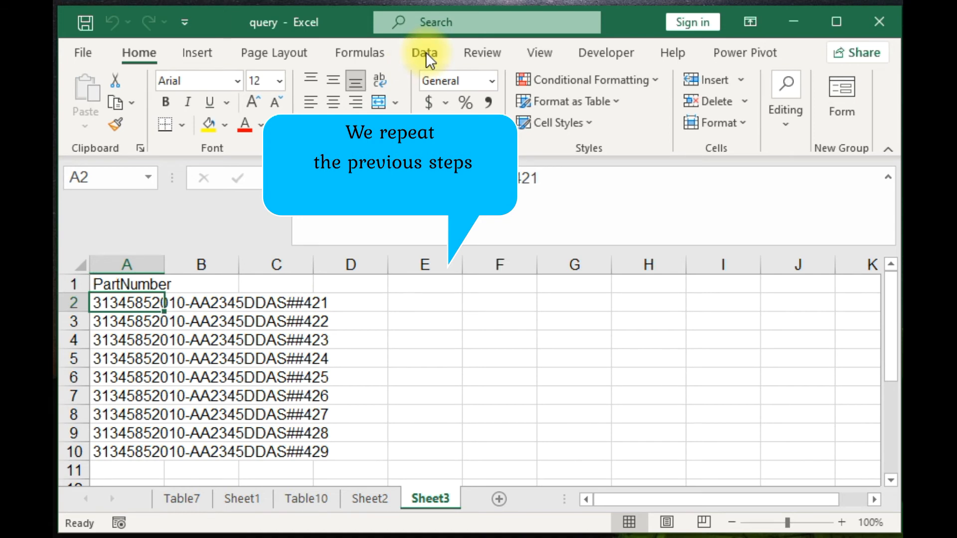
pyautogui.click(425, 52)
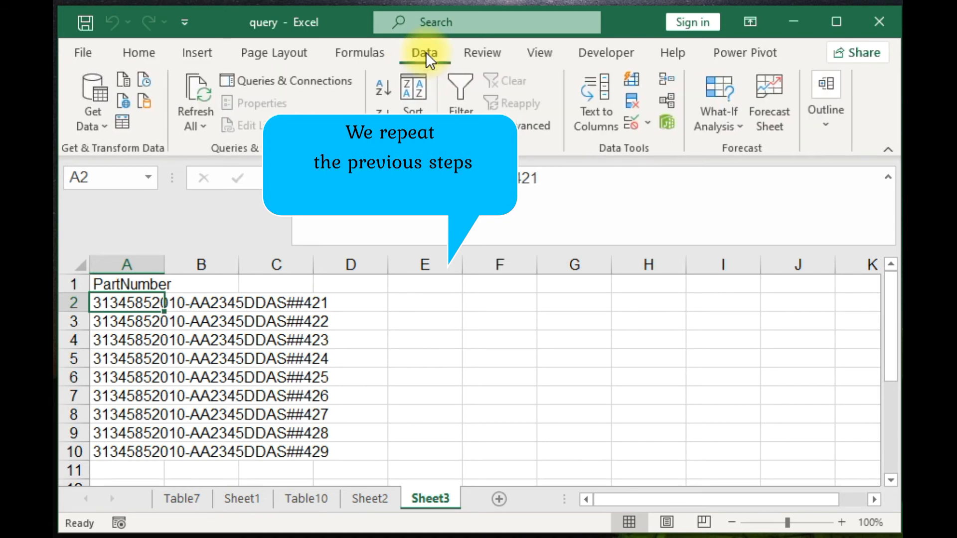
pyautogui.click(124, 129)
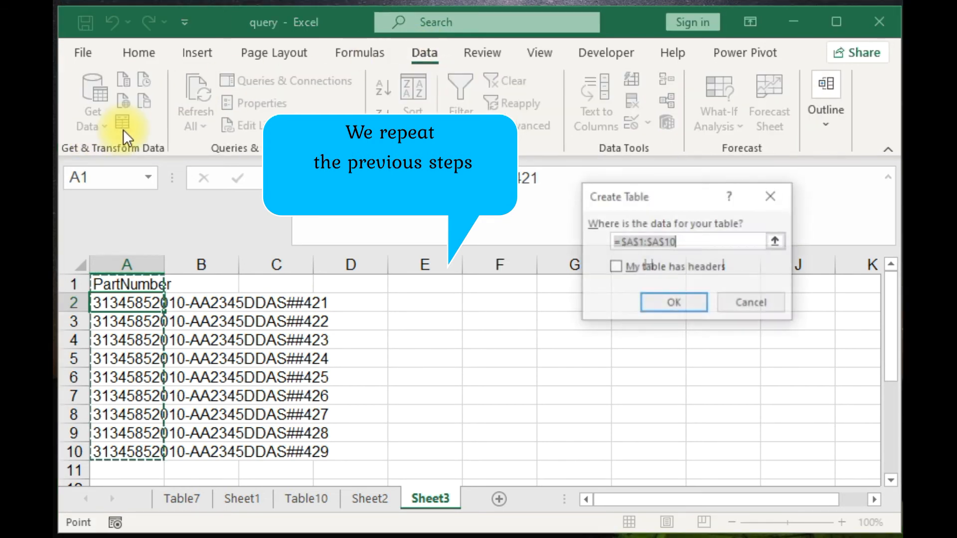
pyautogui.click(663, 304)
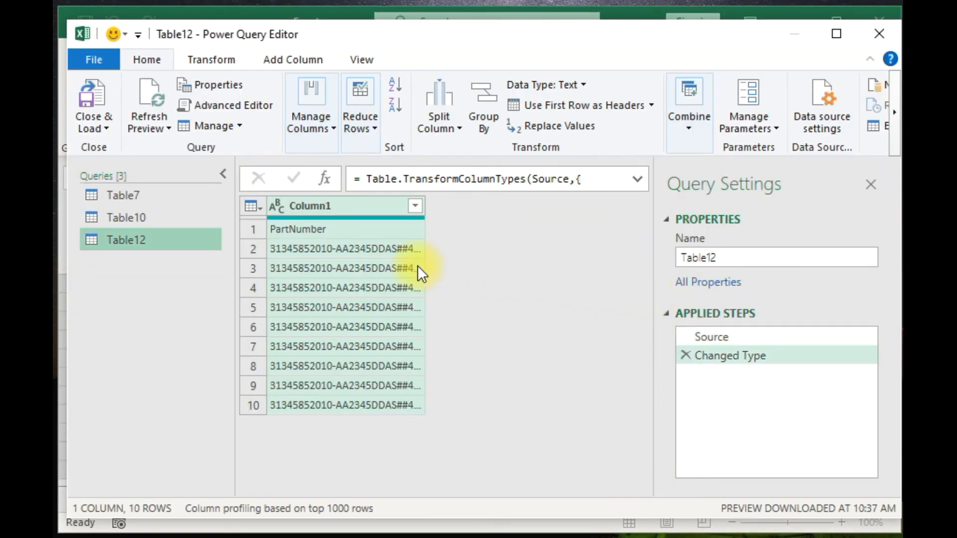
# Step: Split Column1 by digit to non-digit, and split the resulting Column1.2 by non-digit to digit
pyautogui.click(438, 121)
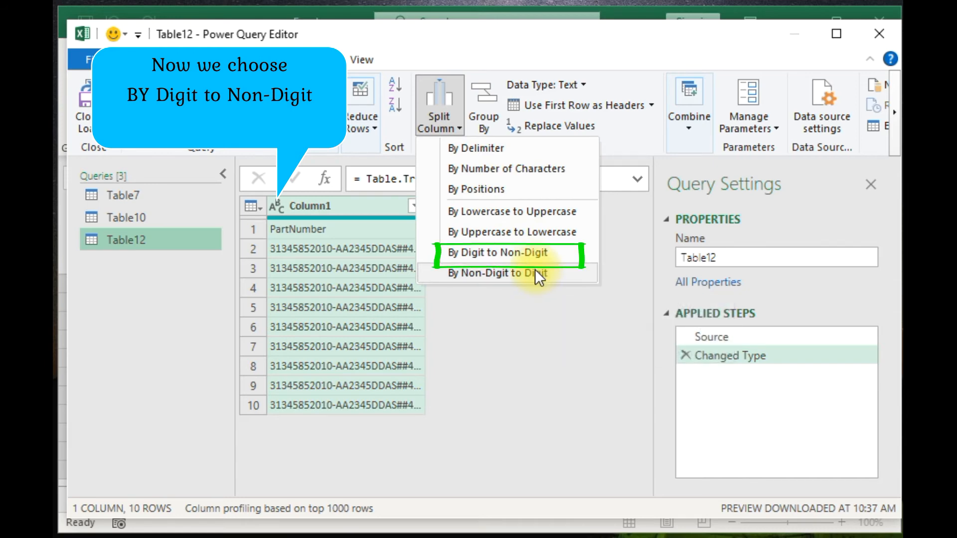
pyautogui.click(534, 254)
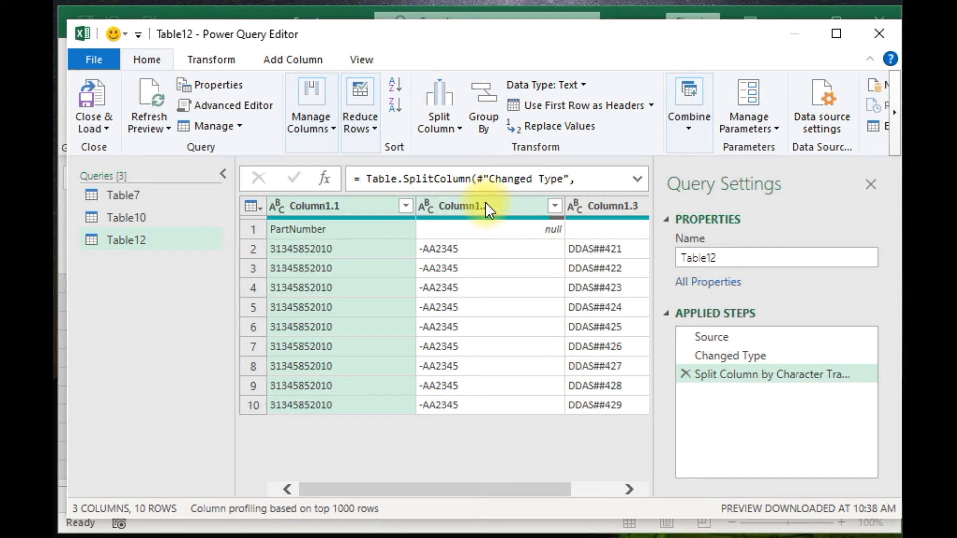
pyautogui.click(484, 204)
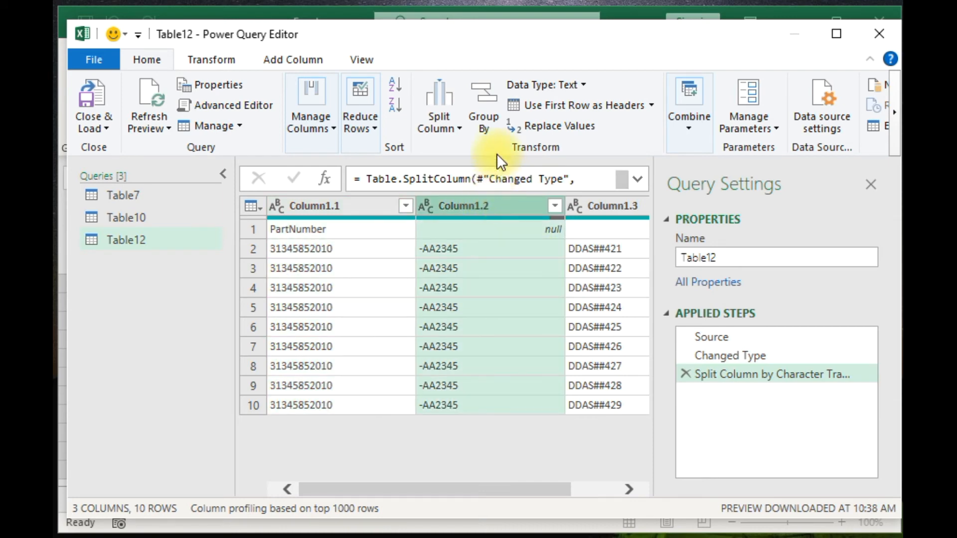
pyautogui.click(445, 128)
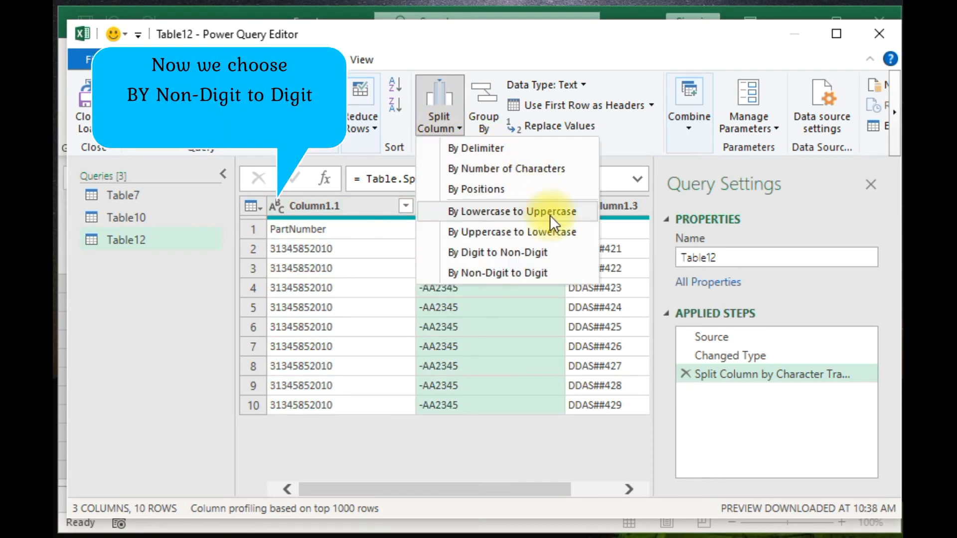
pyautogui.click(546, 269)
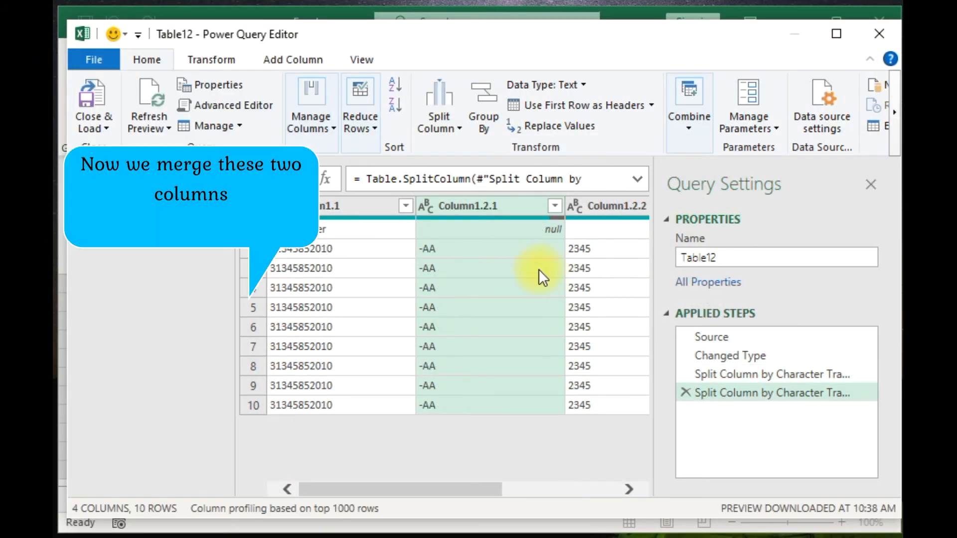
# Step: Merge Column1.1 and Column1.2.1 with no separator into a column named Merged
pyautogui.click(334, 205)
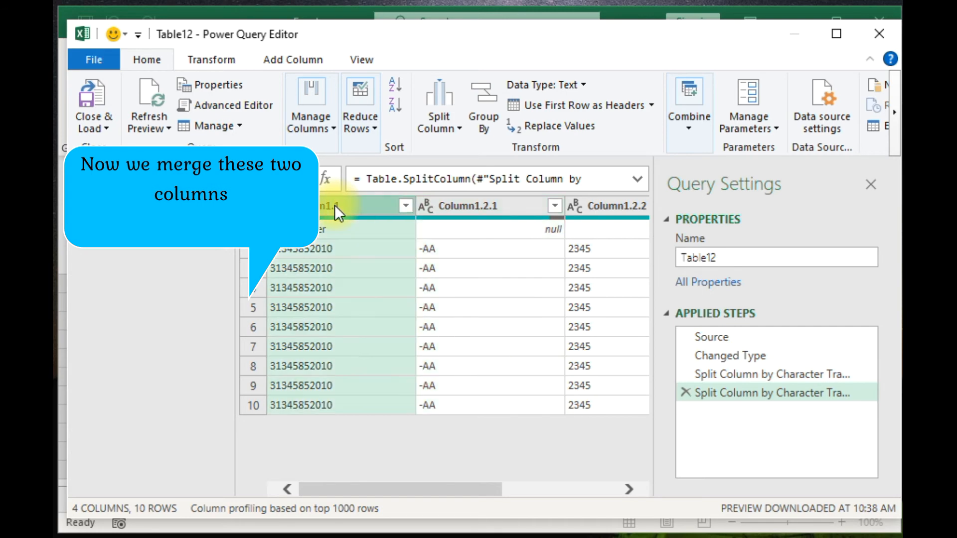
pyautogui.keyDown('ctrl'); pyautogui.click(496, 205); pyautogui.keyUp('ctrl')
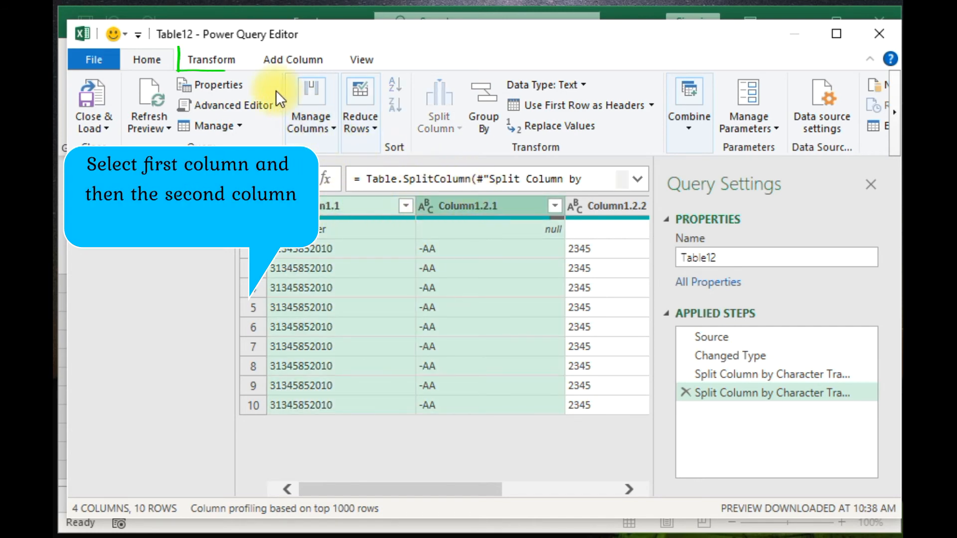
pyautogui.click(211, 59)
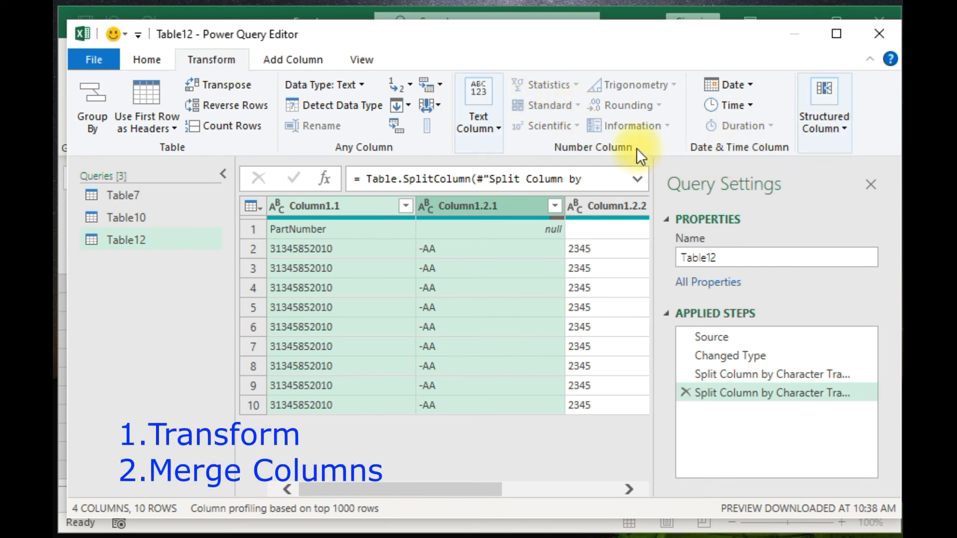
pyautogui.click(486, 132)
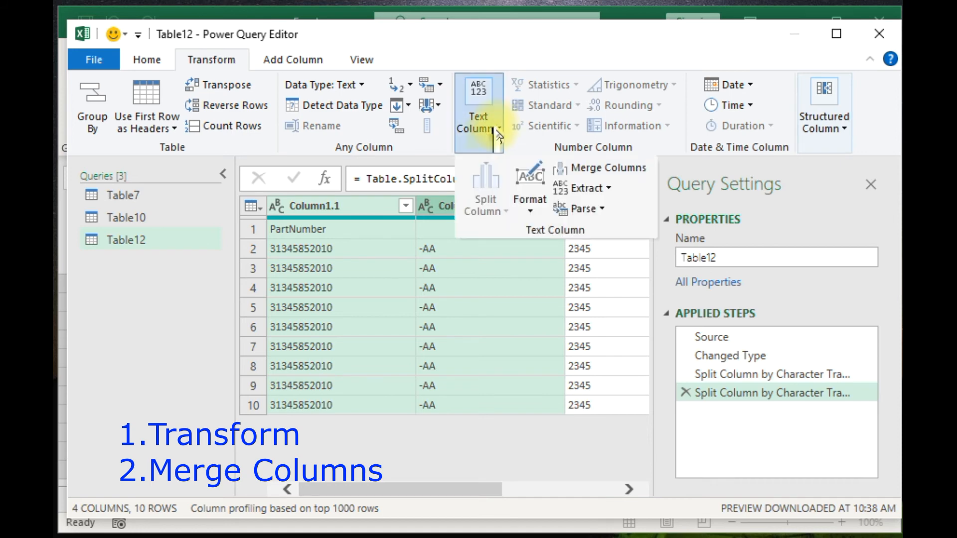
pyautogui.click(621, 169)
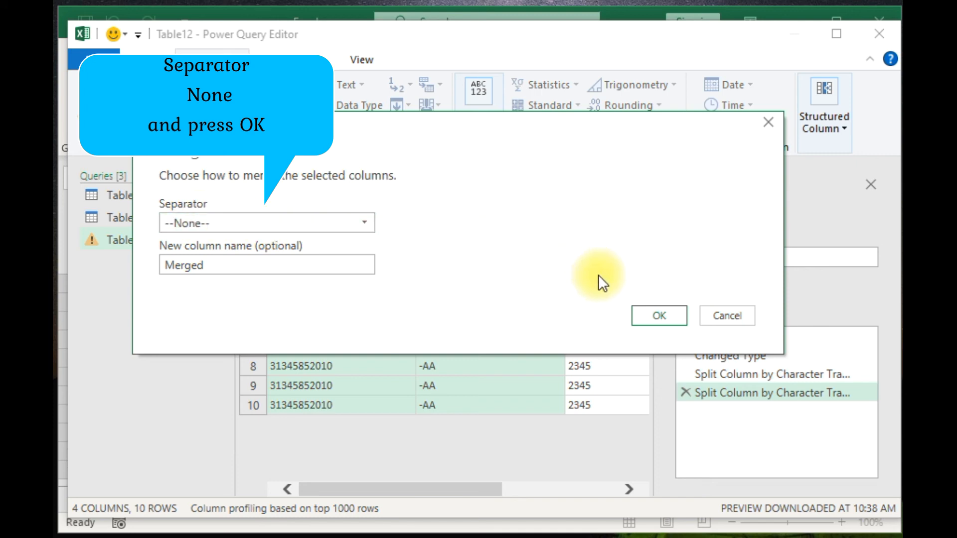
pyautogui.click(660, 316)
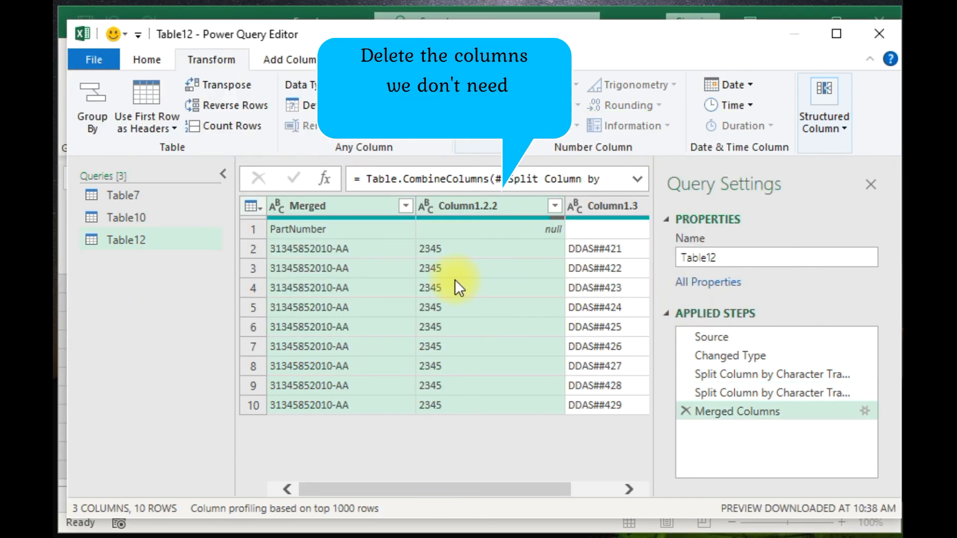
# Step: Delete the unneeded Column1.2.2 and Column1.3, keeping only the Merged column
pyautogui.click(477, 205)
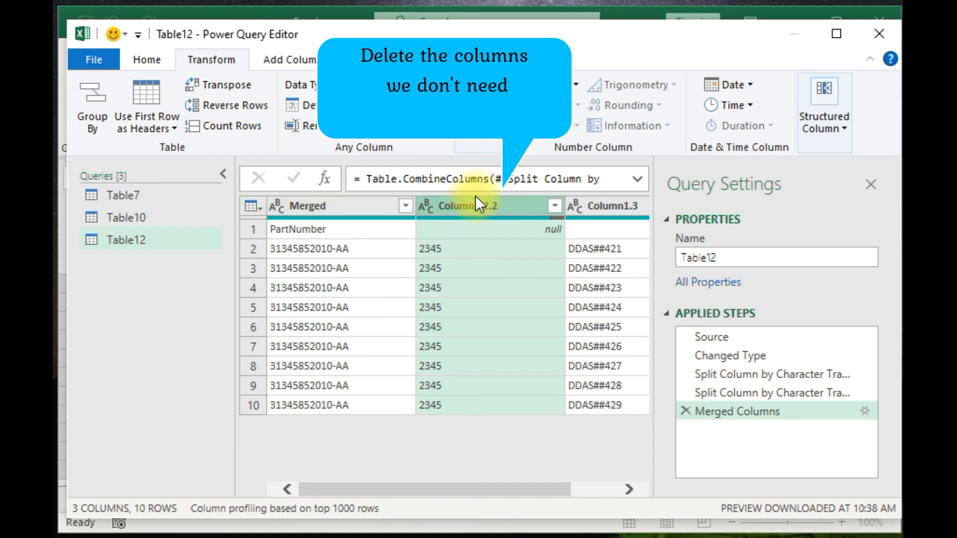
pyautogui.press('Delete')
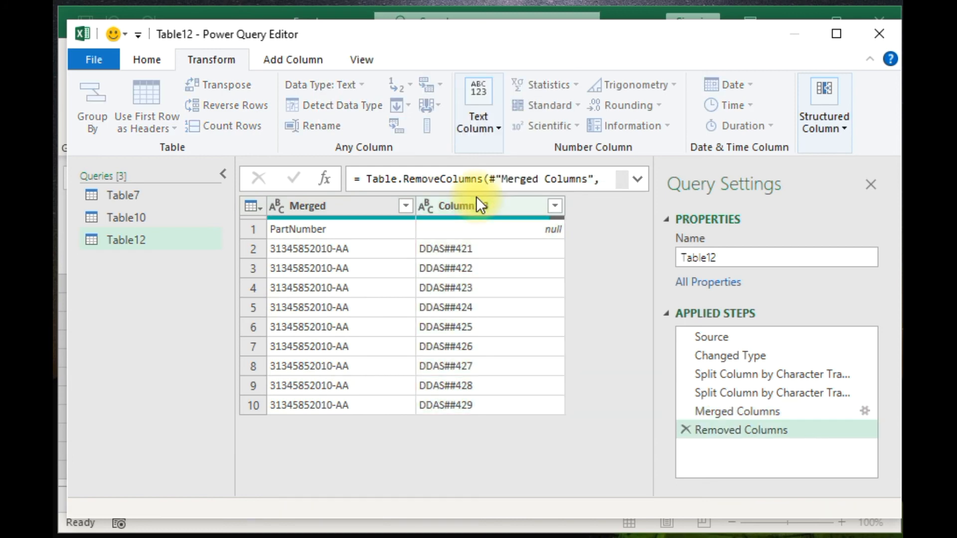
pyautogui.click(363, 269)
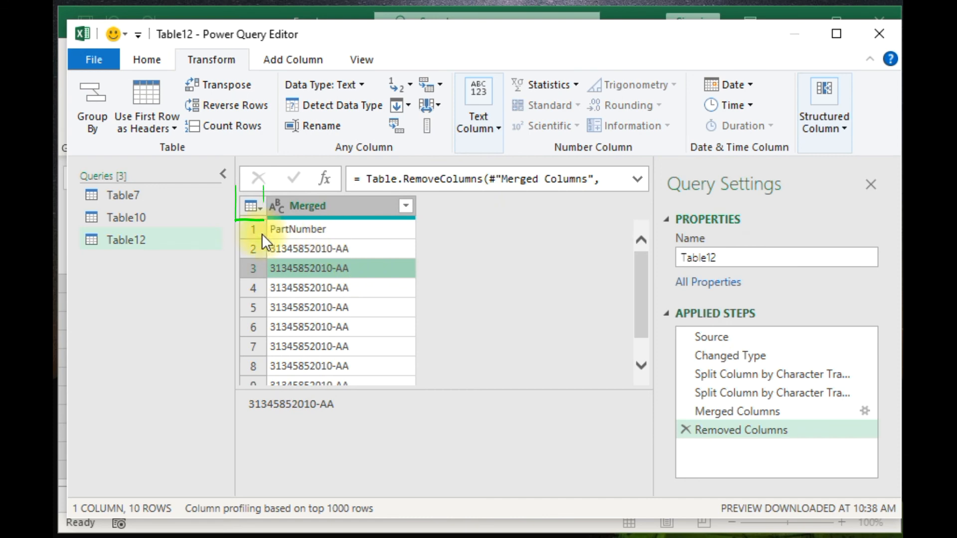
# Step: Promote the first row of the Merged column to the header, so that the column is named PartNumber
pyautogui.click(250, 208)
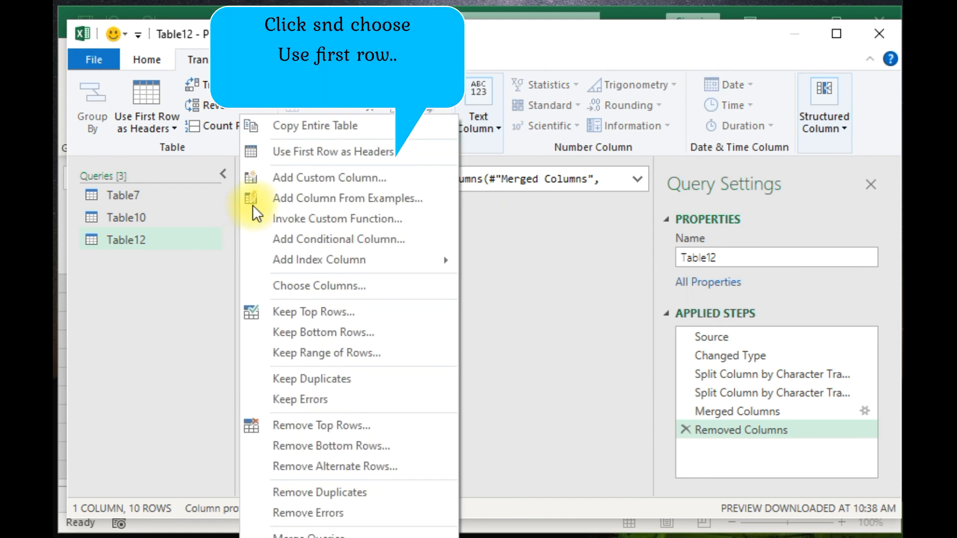
pyautogui.click(338, 159)
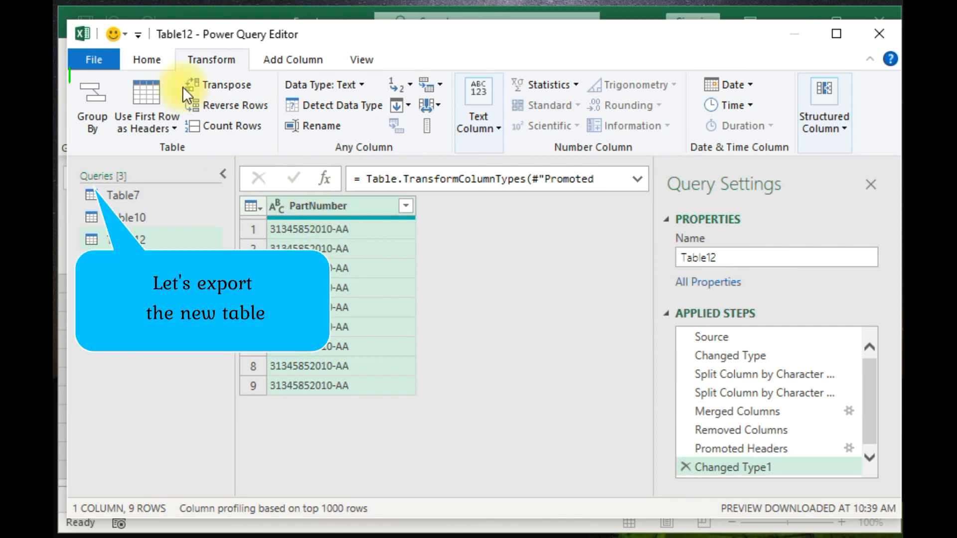
# Step: Close and load the PartNumber query as a table on a new worksheet, and close the Queries & Connections pane
pyautogui.click(153, 58)
pyautogui.click(100, 124)
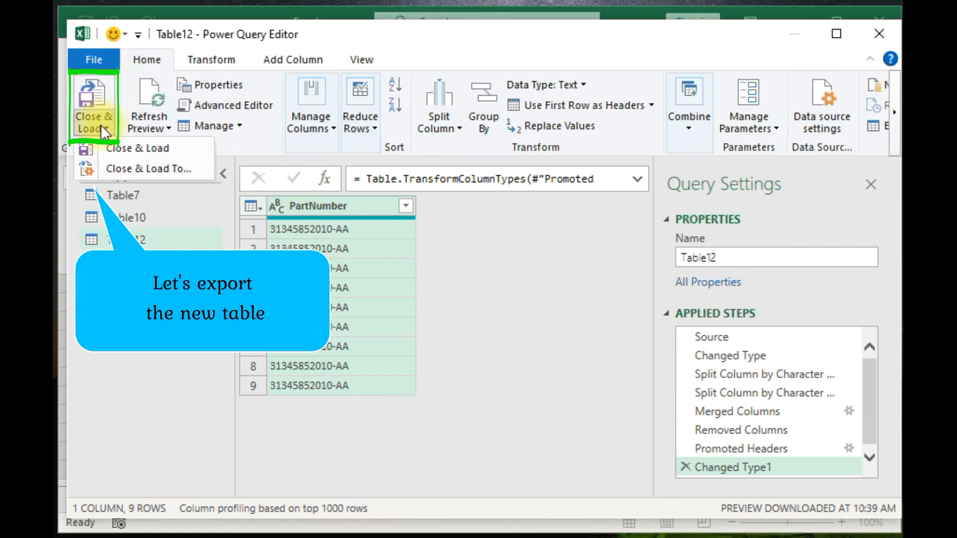
pyautogui.click(166, 165)
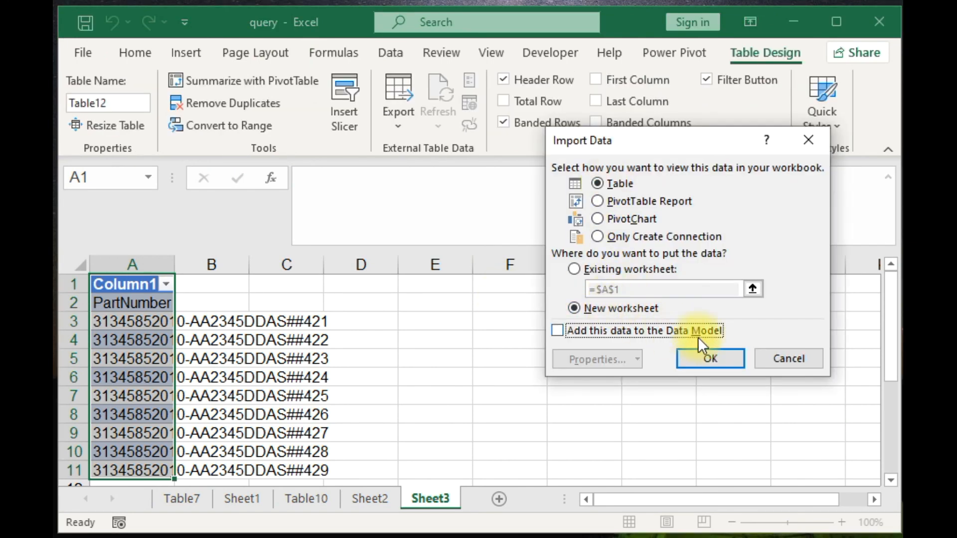
pyautogui.click(710, 360)
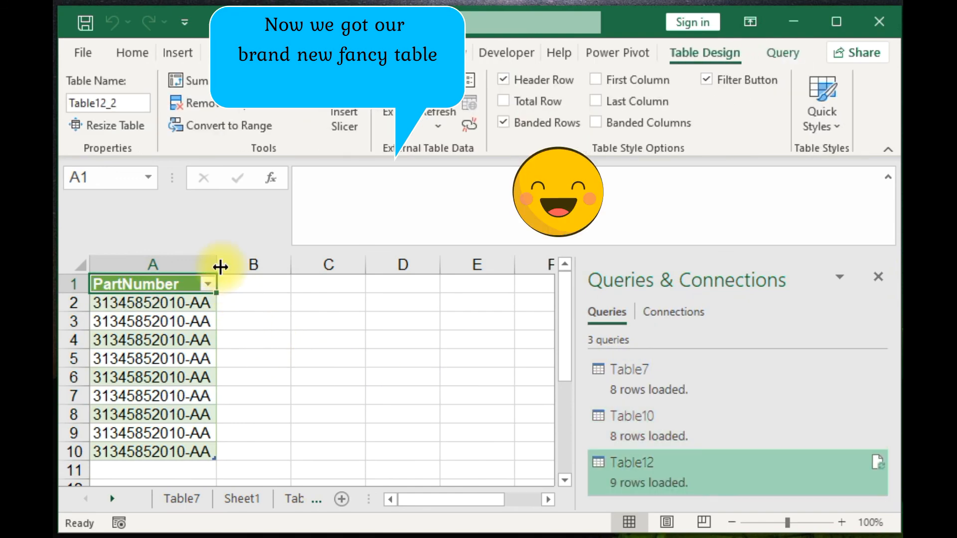
pyautogui.click(879, 277)
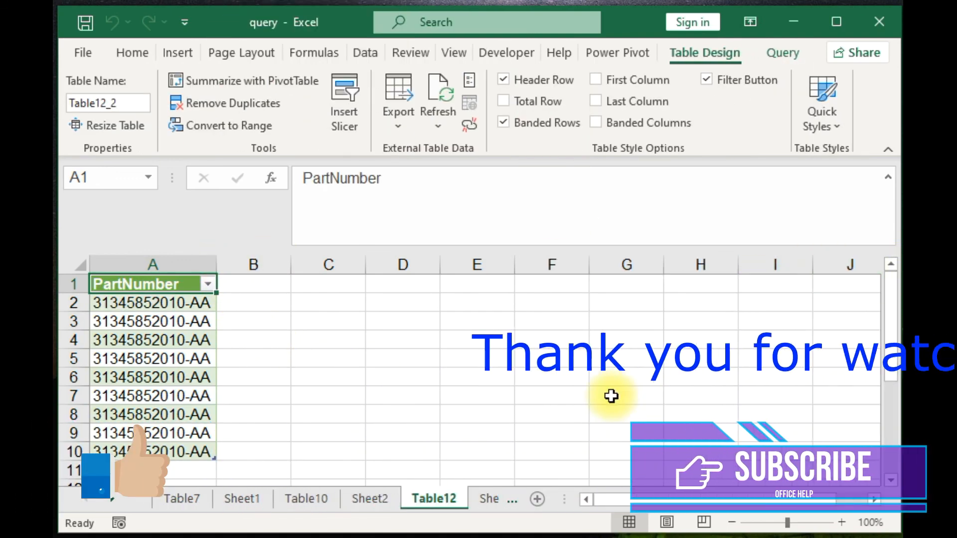